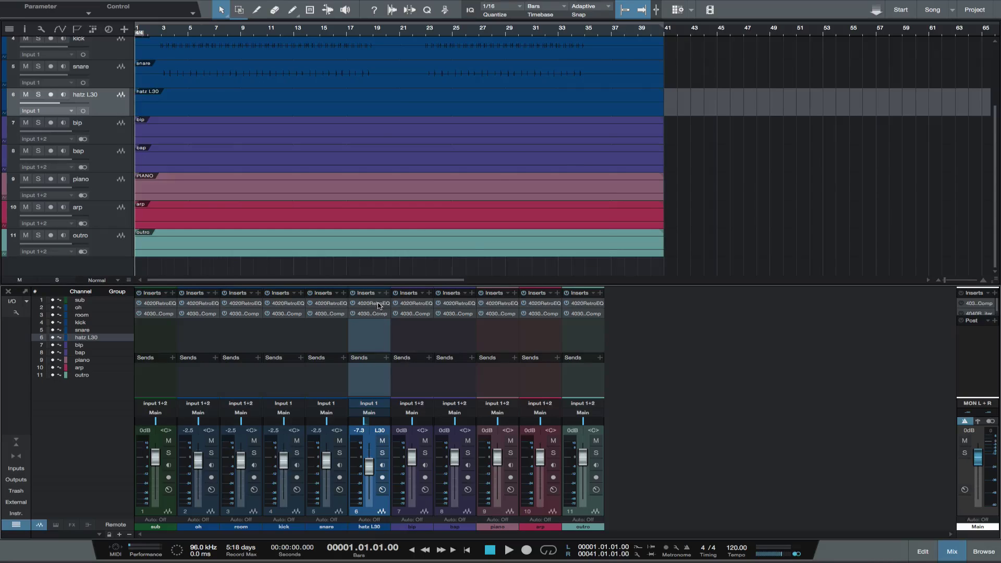
Open the 4020 Retro EQ and 4030 Retro Comp on the hatz L30 channel, and the compressor insert on the Main bus.
double_click(373, 303)
click(373, 313)
click(973, 315)
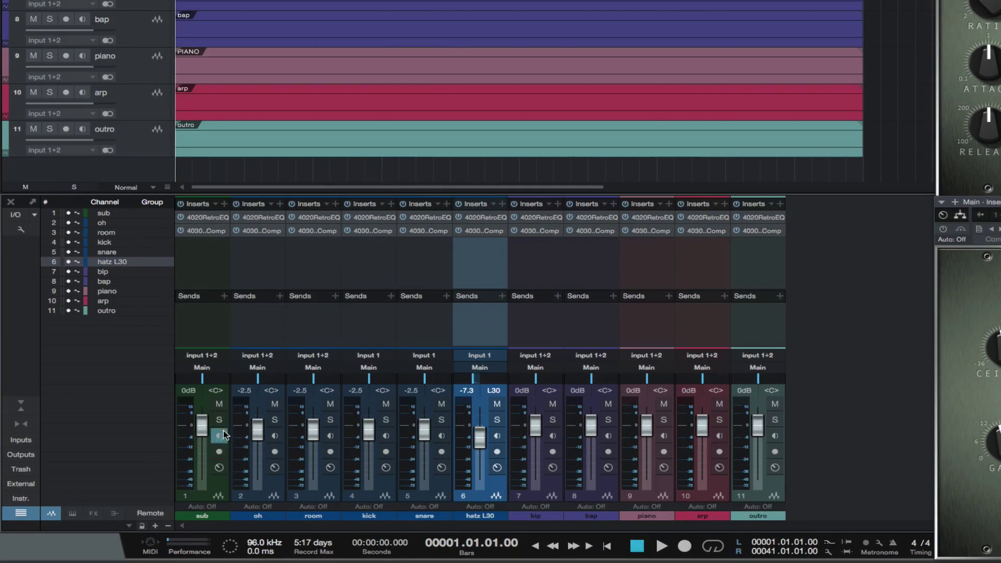
Play the song with the sub channel soloed and, in its 4020 Retro EQ, boost LF moderately and cut LMF below 500 Hz.
click(220, 420)
key(space)
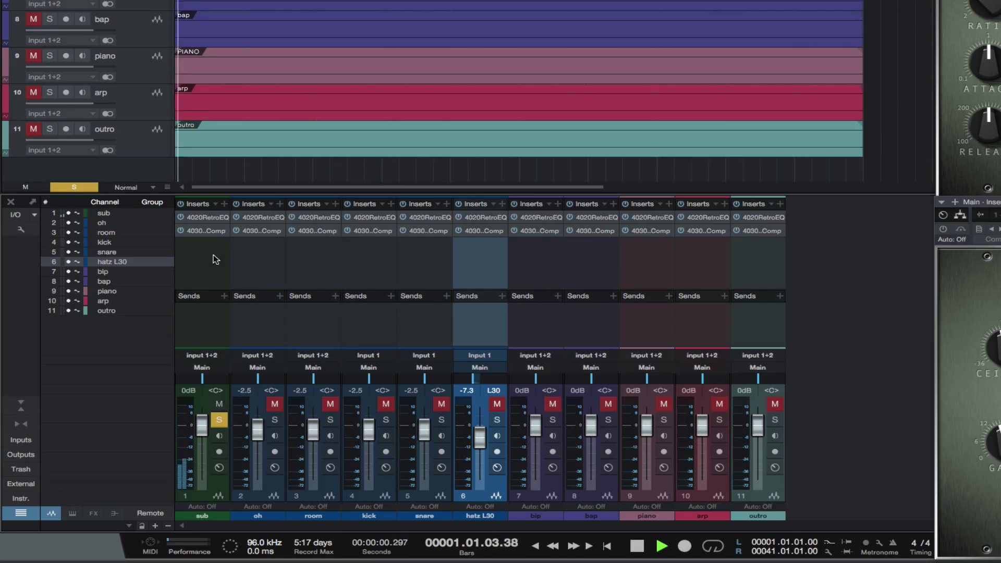
click(212, 218)
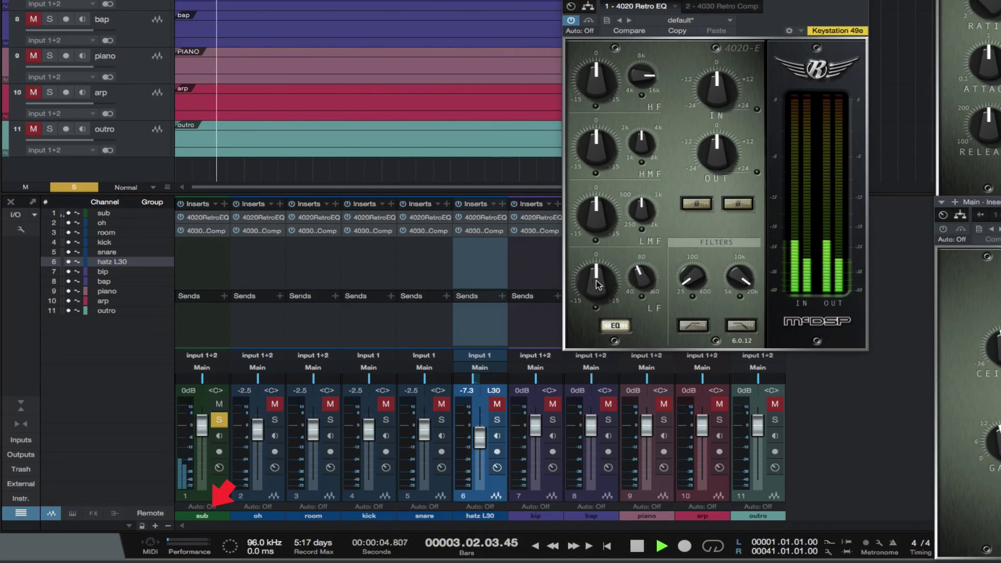
mouse_move(596, 281)
mouse_down()
mouse_move(596, 239)
mouse_move(599, 276)
mouse_up()
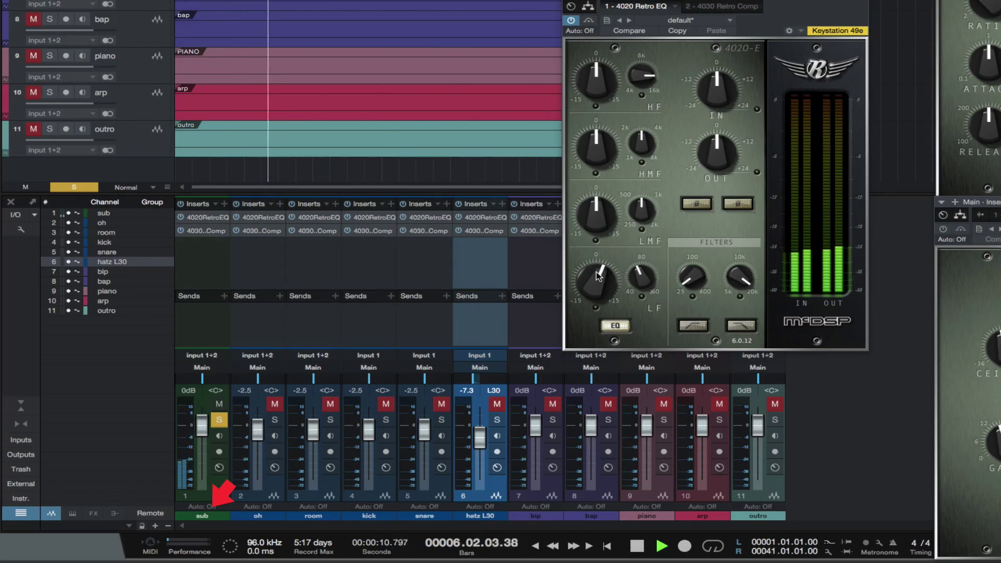
drag(599, 217, 600, 288)
drag(594, 219, 584, 159)
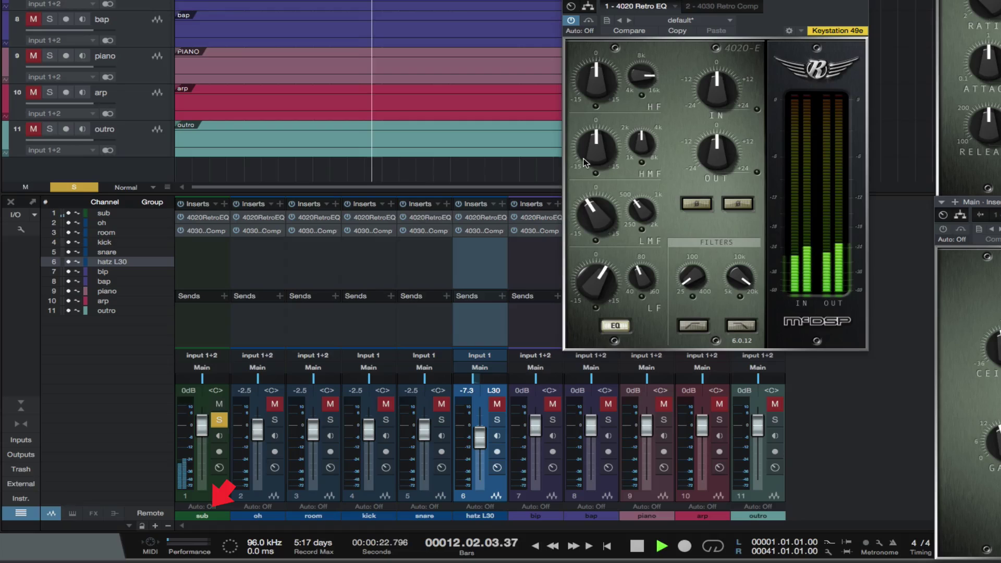
Turn on the high-pass filter in the sub's EQ, then restart playback from the beginning with the sub unsoloed.
click(693, 326)
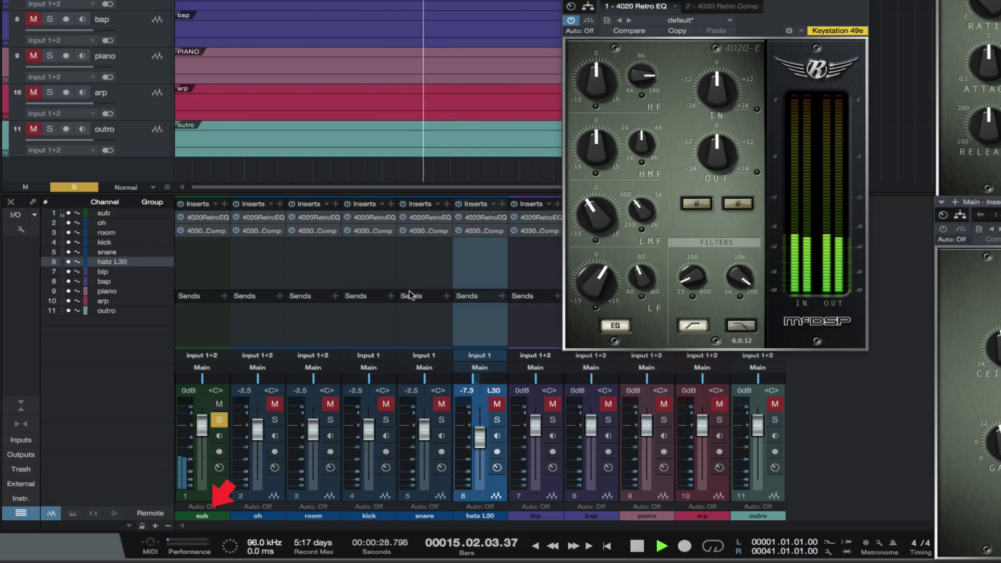
key(Home)
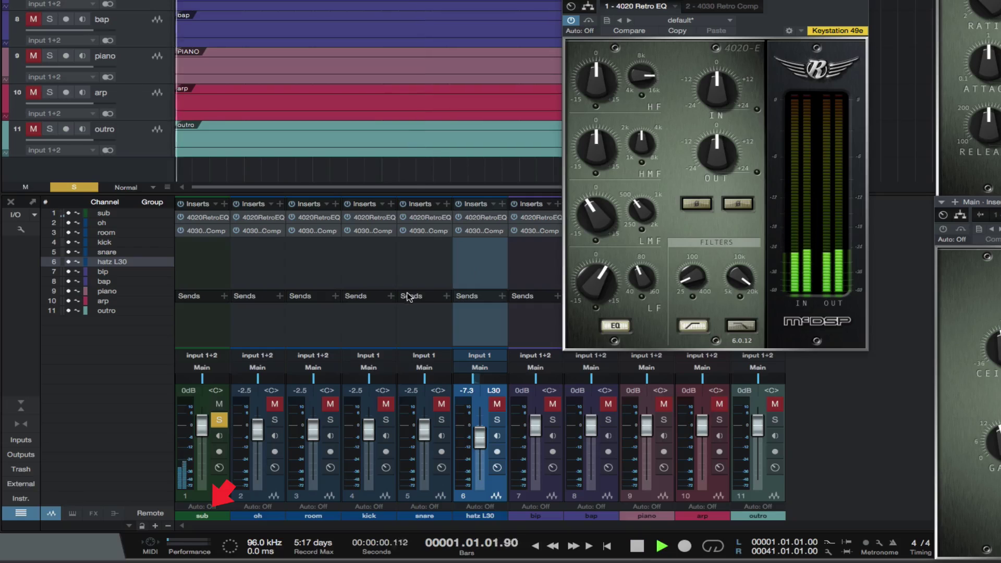
click(218, 420)
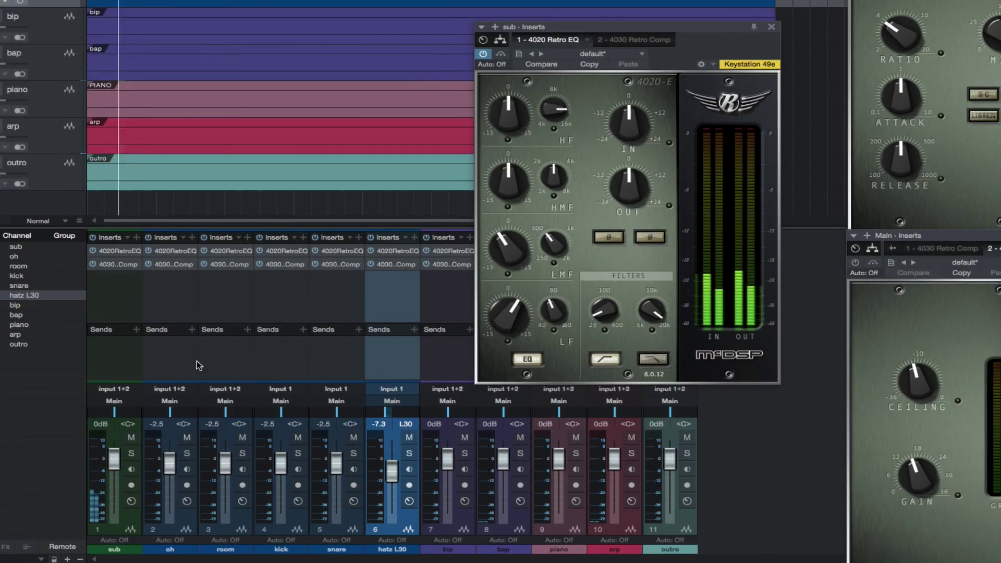
In the kick's 4020 Retro EQ, strongly boost the LF band at about 40 Hz and turn on the high-pass filter.
click(288, 251)
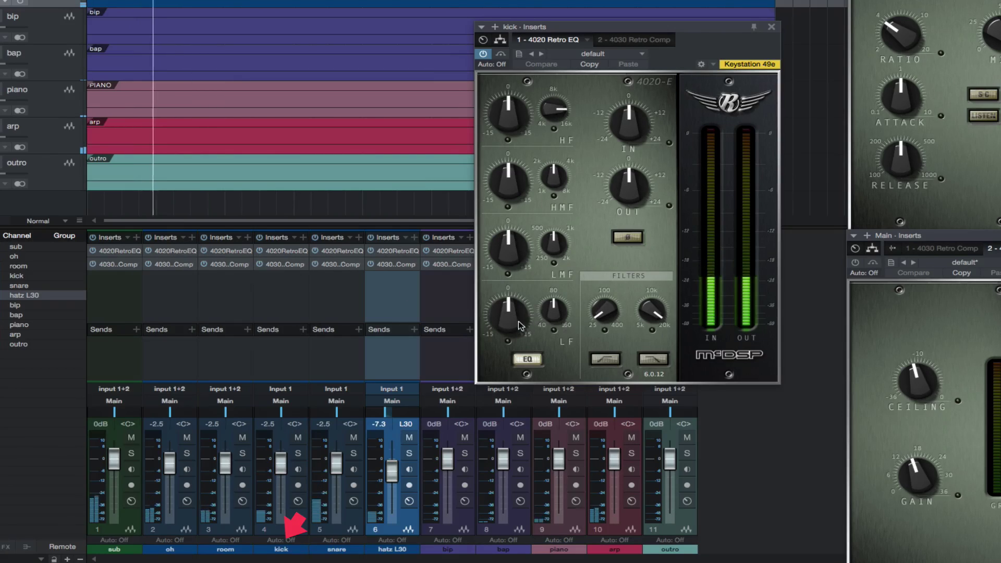
drag(544, 334, 540, 449)
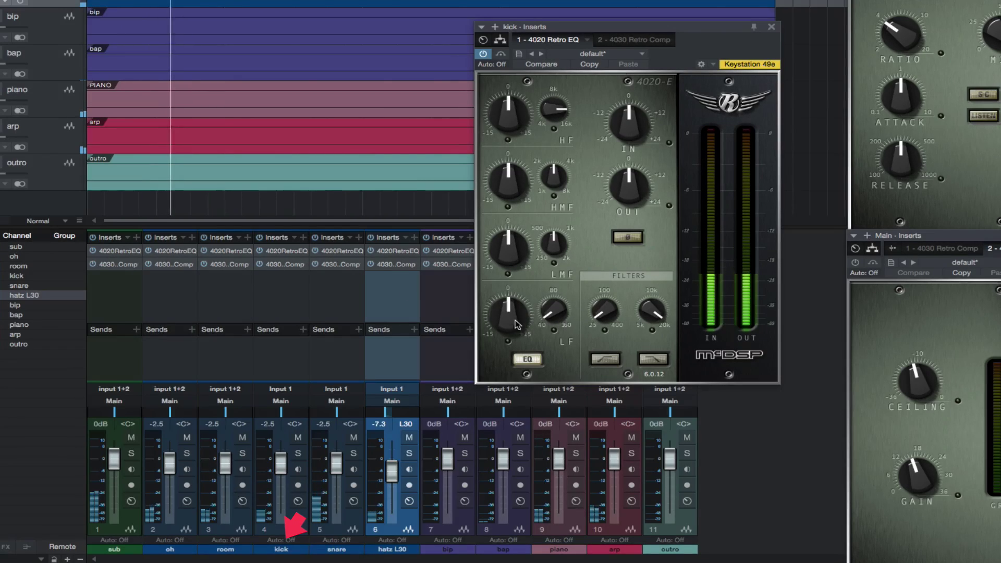
drag(518, 327, 507, 301)
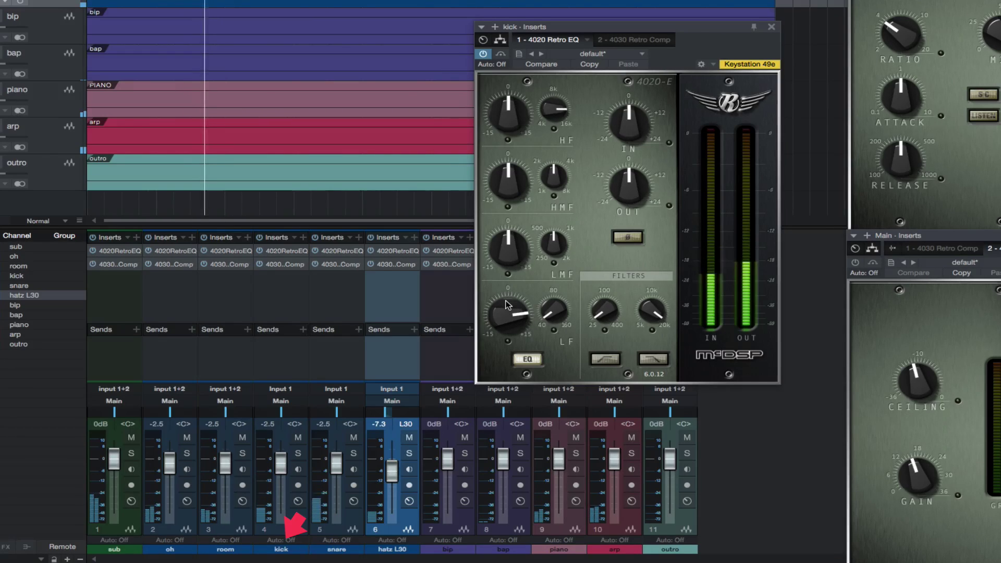
click(593, 358)
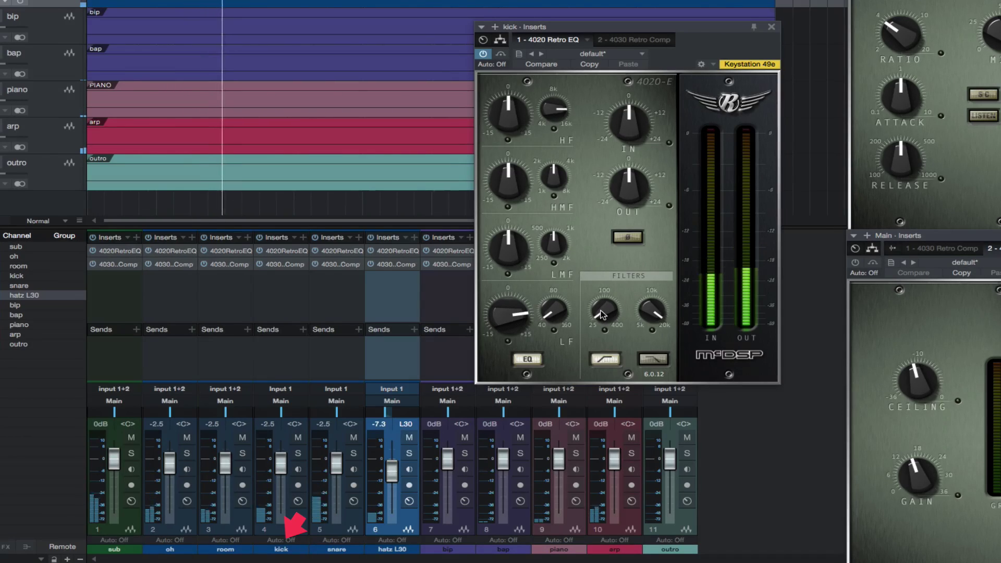
Ease back the kick EQ's LF boost slightly and cut its LMF band at a frequency between 250 and 500 Hz.
drag(509, 320, 508, 335)
drag(547, 244, 547, 281)
mouse_move(513, 253)
mouse_down()
mouse_move(494, 325)
mouse_move(494, 257)
mouse_up()
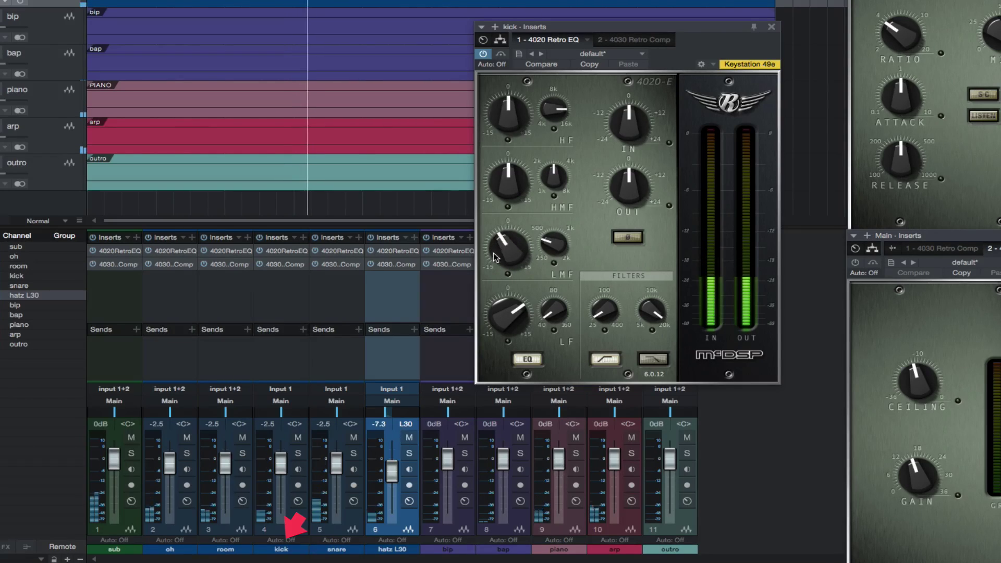
Boost the kick EQ's HF band at 8 kHz and turn on the low-pass filter with its cutoff between 10 and 20 kHz.
drag(553, 108, 508, 102)
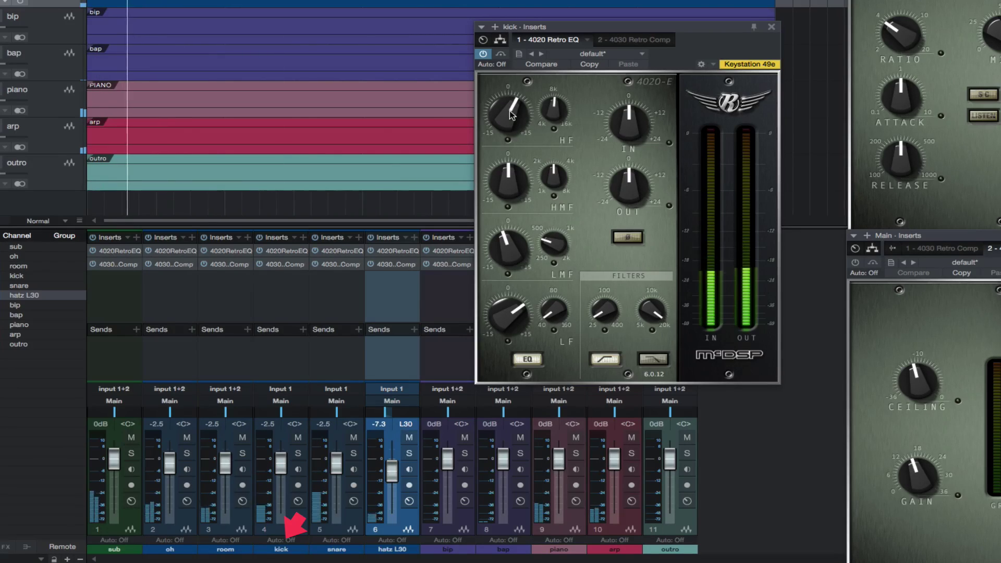
drag(509, 110, 509, 123)
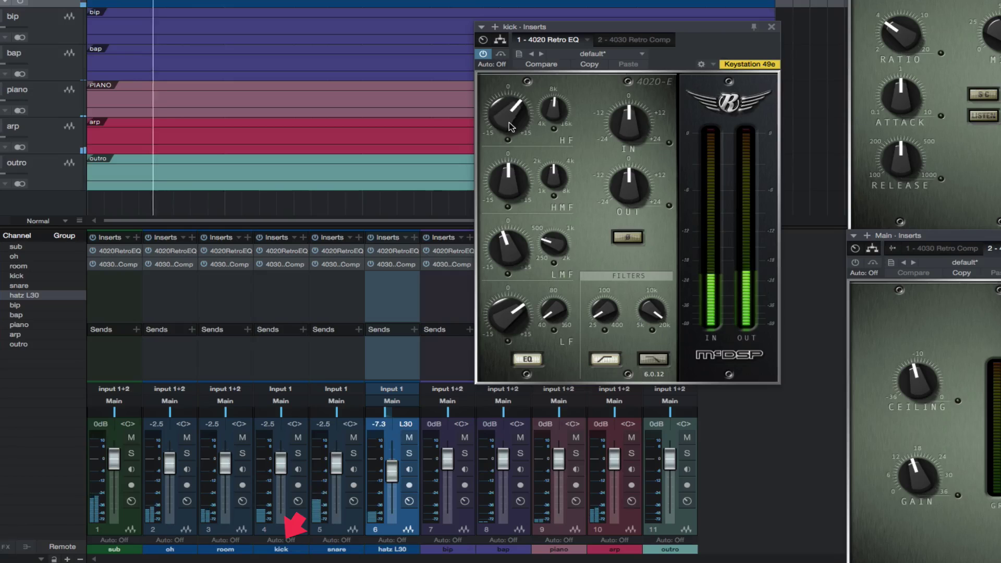
click(652, 359)
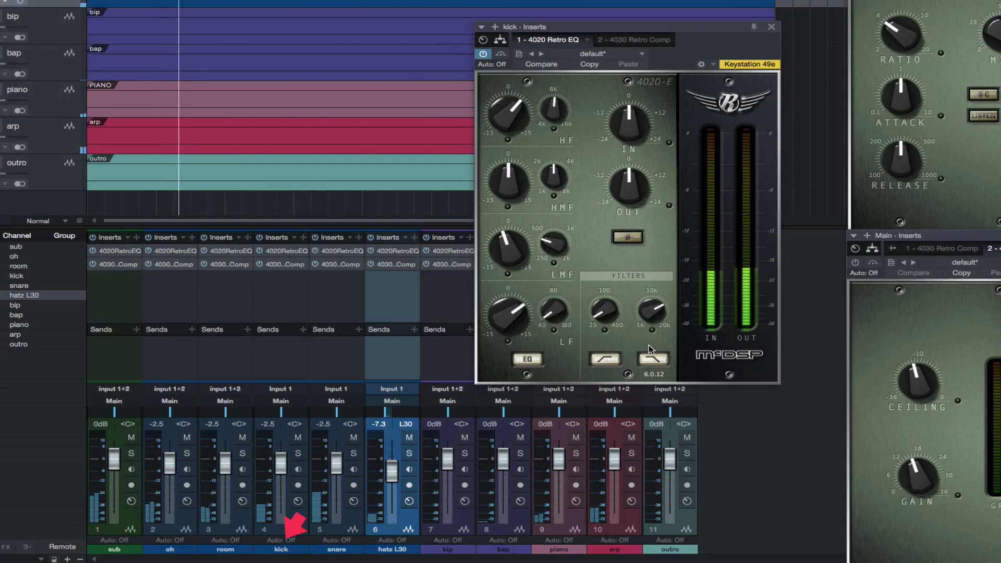
drag(649, 348, 650, 332)
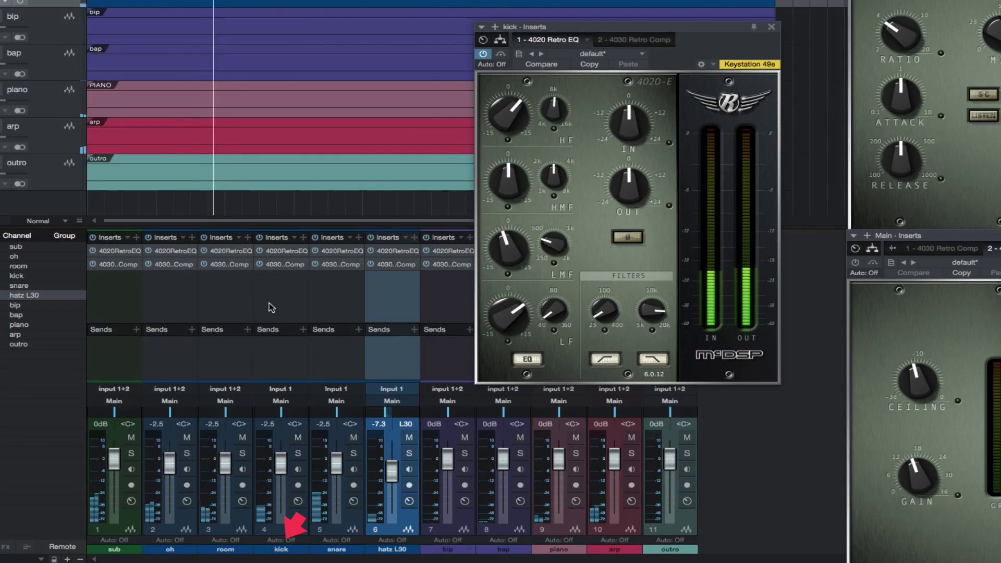
In the kick's 4030 Retro Comp, shorten the release below 200, lengthen the attack, and lower the threshold to about -20.
click(282, 264)
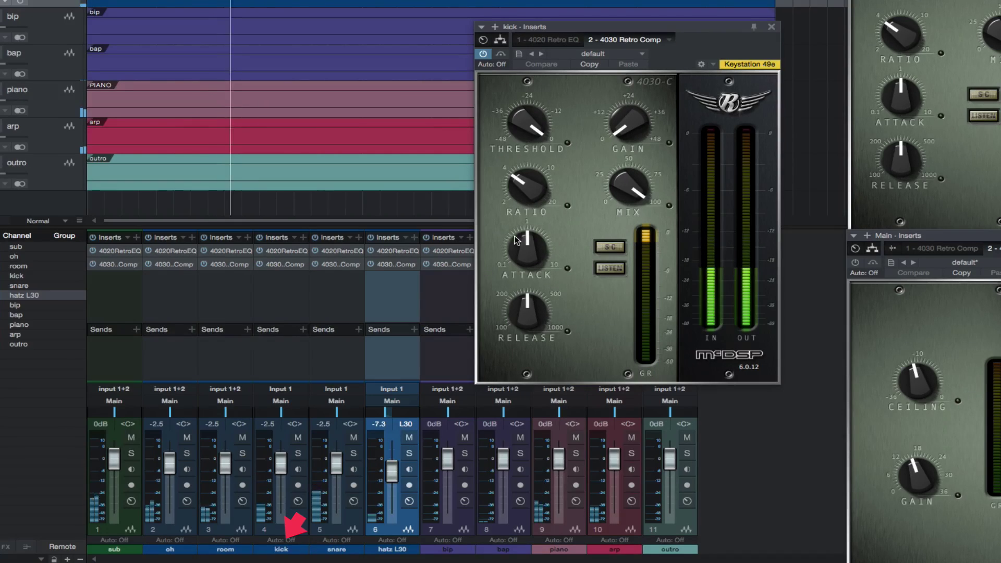
drag(526, 309, 525, 359)
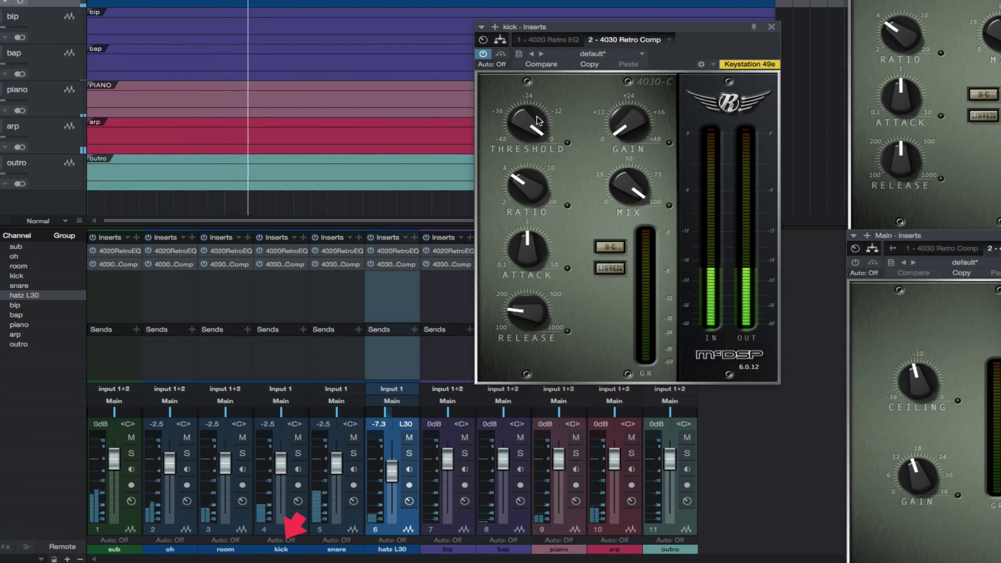
drag(536, 123, 531, 191)
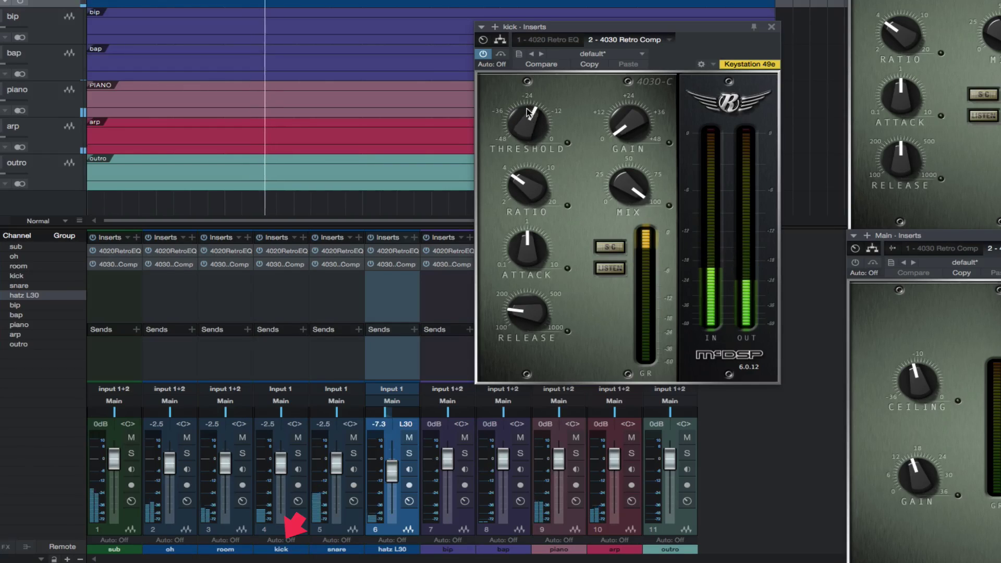
drag(526, 103, 528, 78)
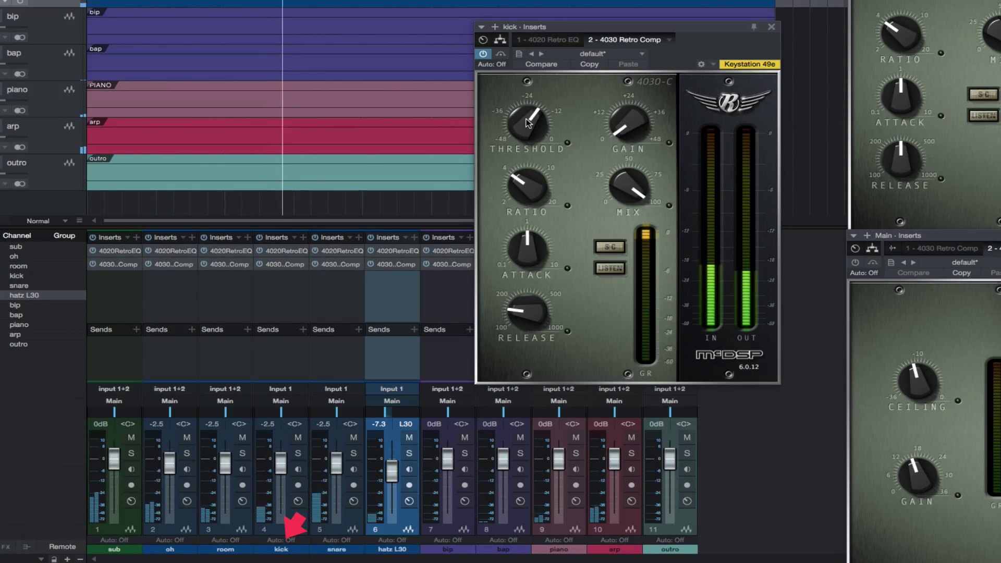
drag(525, 263, 522, 214)
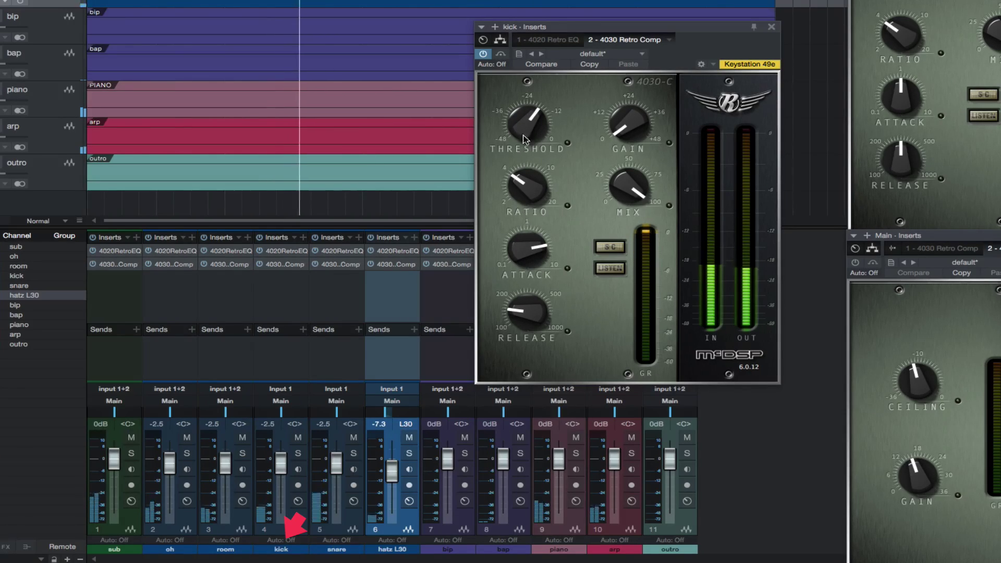
drag(525, 139, 525, 145)
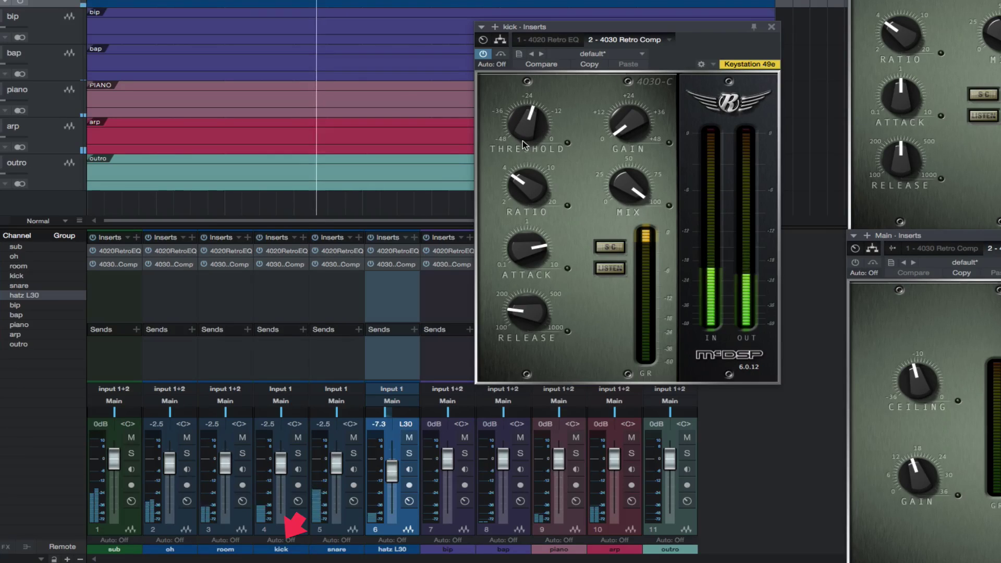
Set the kick compressor's mix to about 50, compare the sound with the compressor bypassed, and close the kick's inserts.
drag(628, 188, 615, 245)
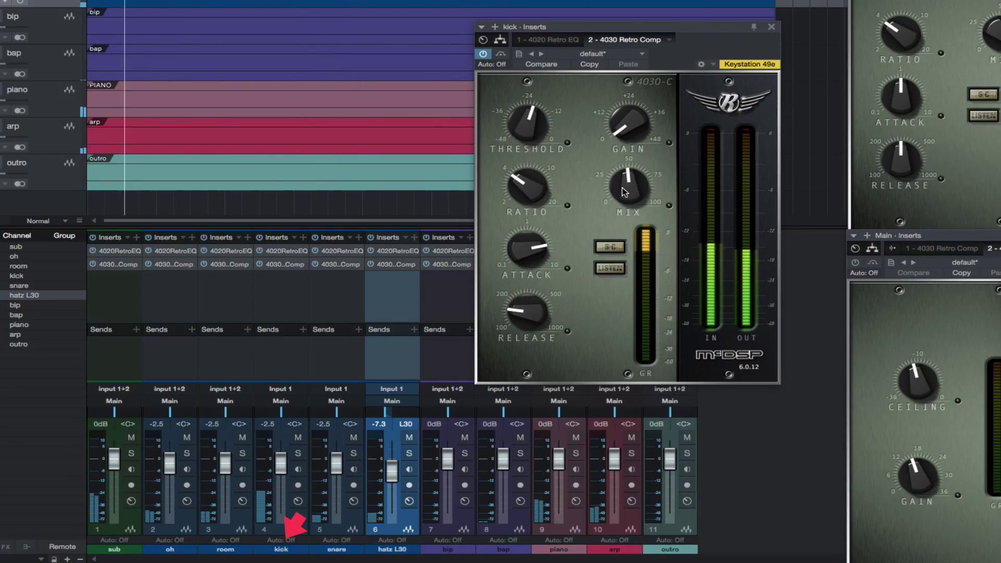
click(483, 55)
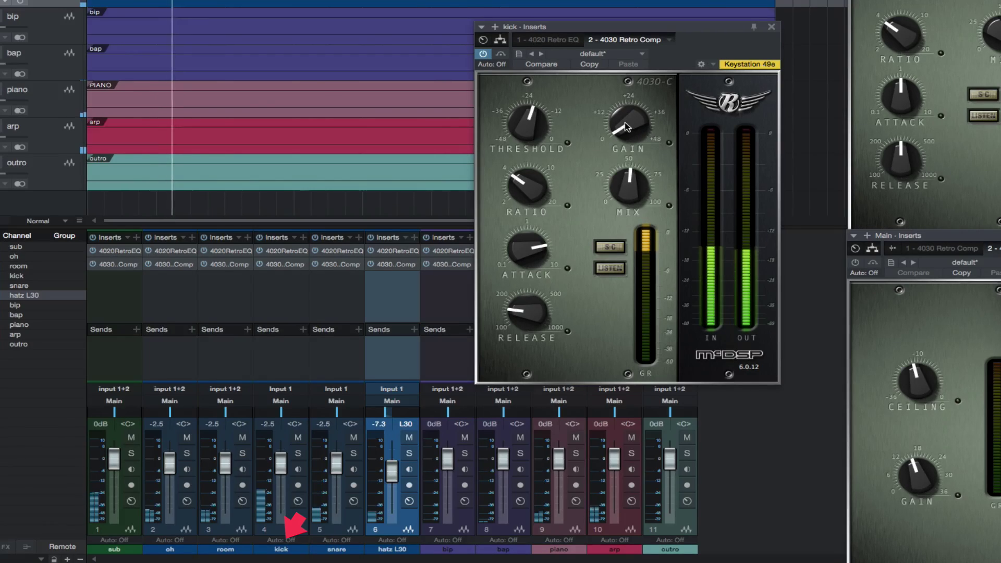
click(483, 54)
click(770, 27)
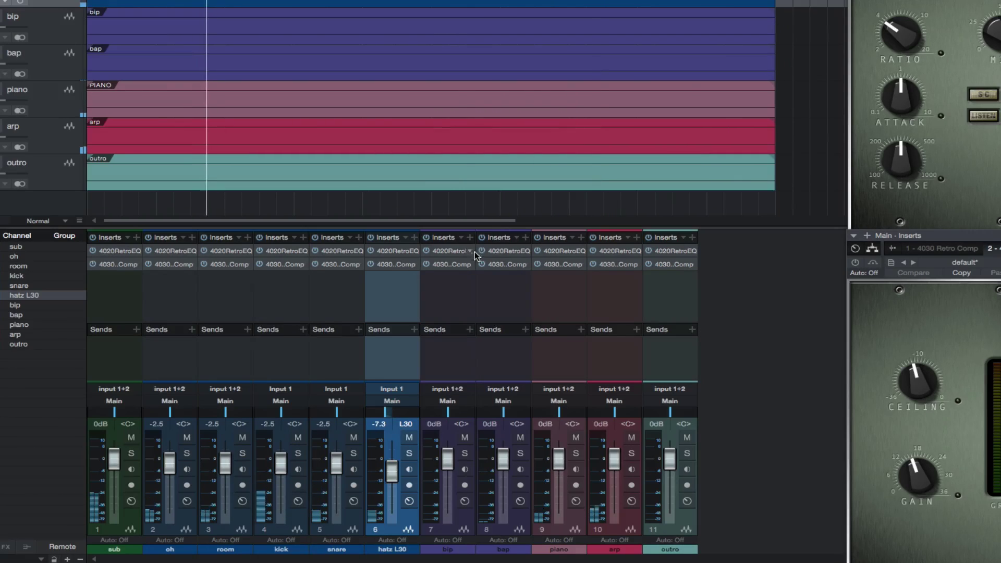
In the snare's 4020 Retro EQ, boost LF slightly above 80 Hz and turn on the high-pass filter just below 100 Hz.
click(339, 252)
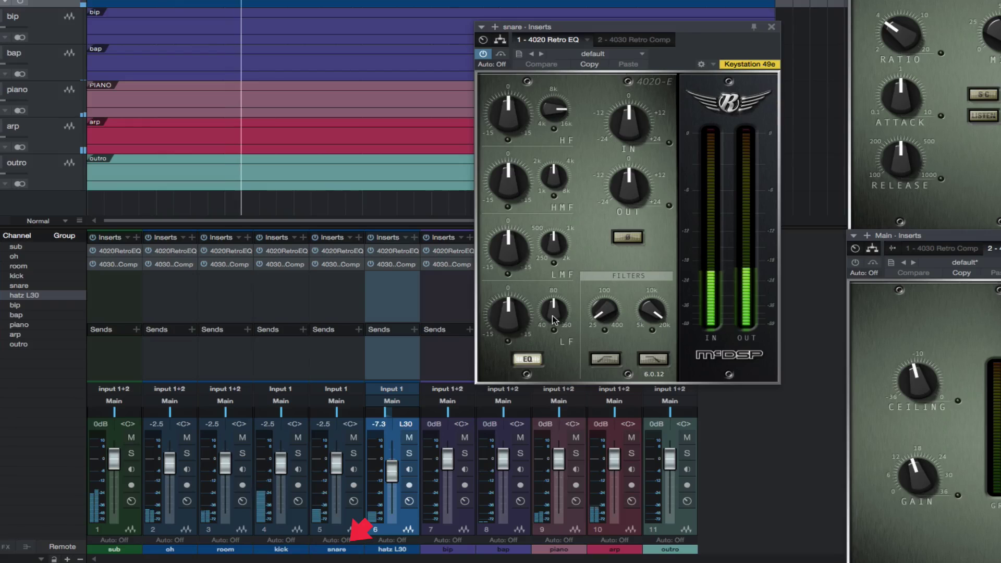
drag(552, 315, 494, 272)
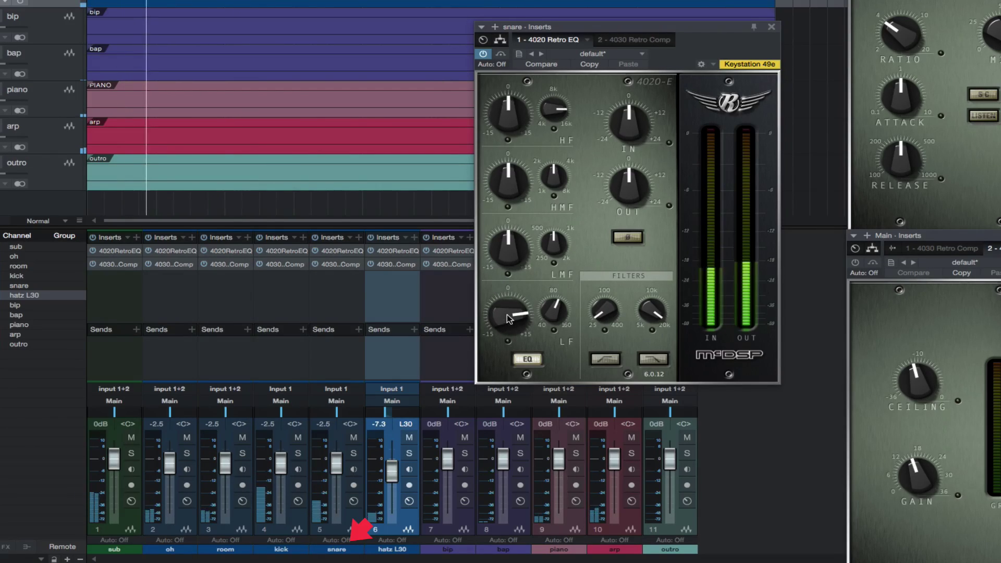
click(604, 359)
drag(605, 315, 604, 261)
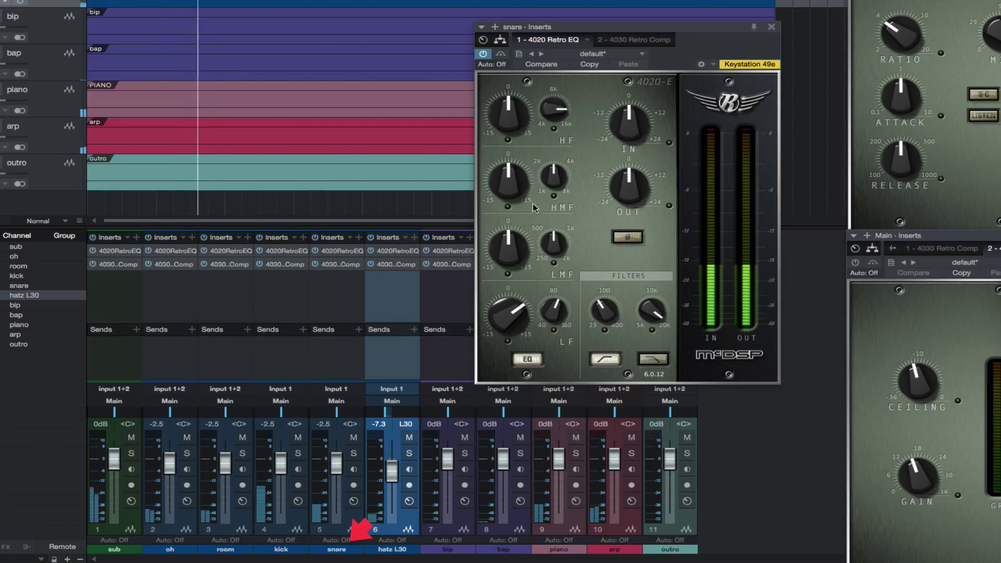
Boost the snare EQ's HF band above 8 kHz and turn on the low-pass filter with its cutoff between 10 and 20 kHz.
drag(508, 112, 547, 136)
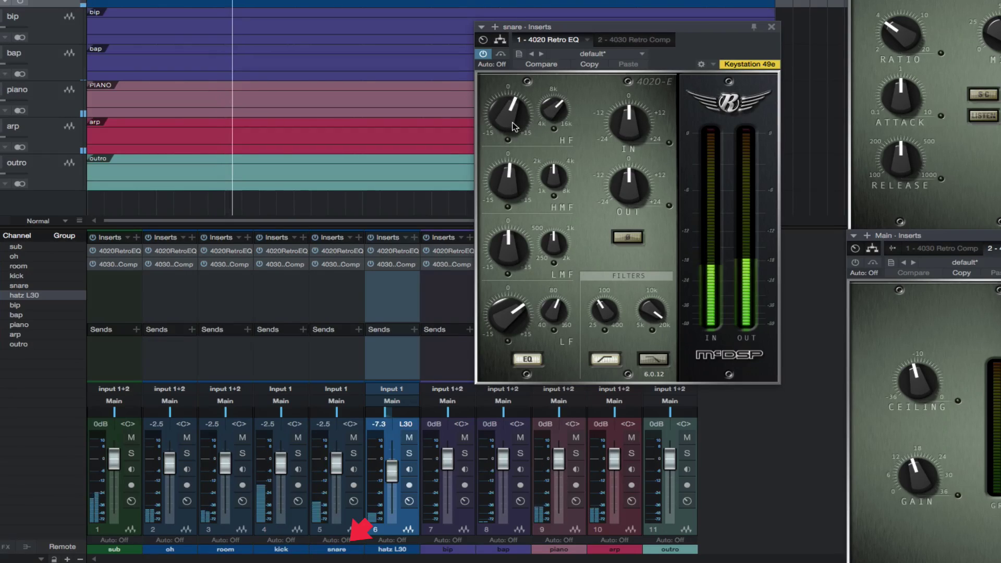
click(647, 365)
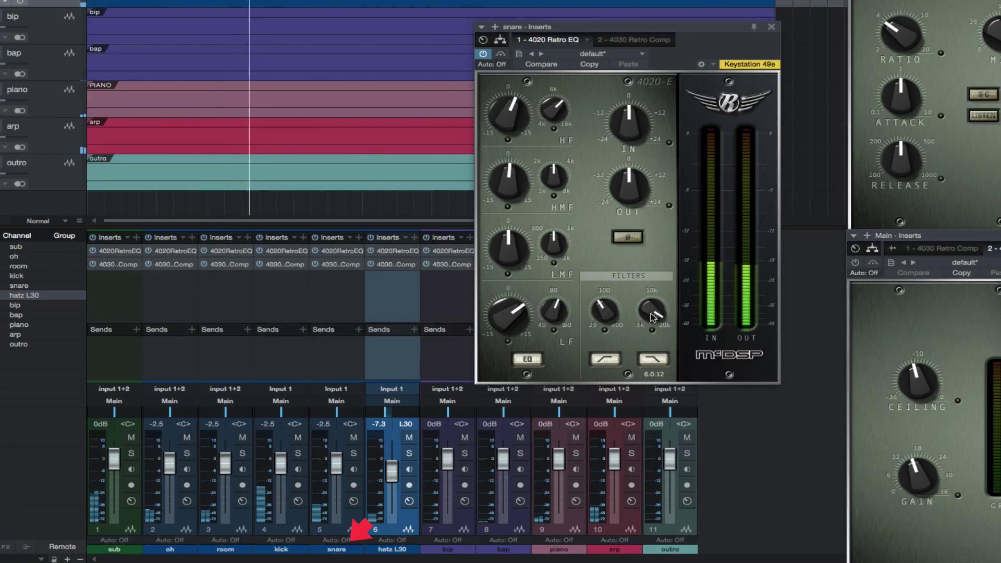
drag(652, 312, 652, 314)
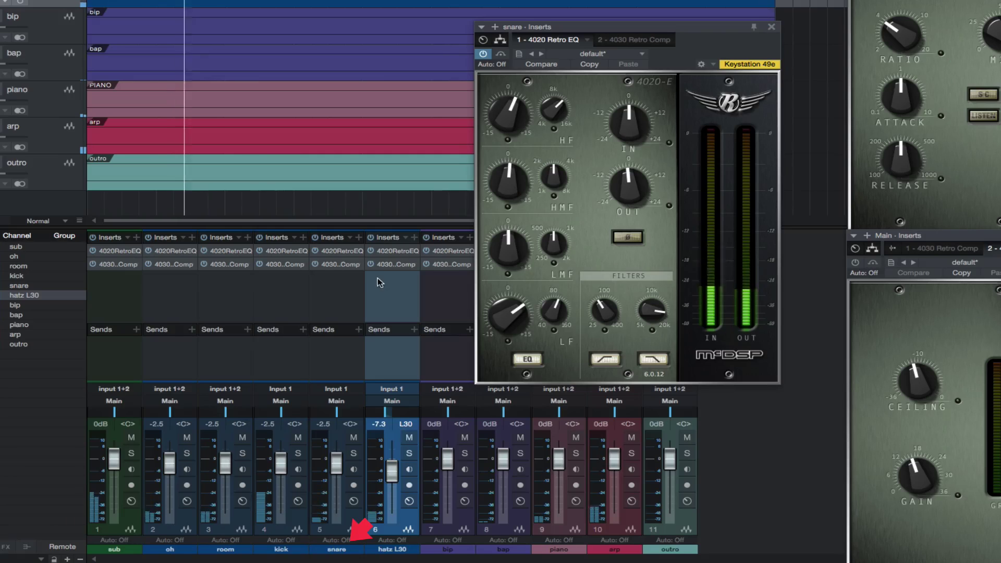
In the snare's 4030 Retro Comp, shorten the release below 200, lengthen the attack above 1, and lower the threshold to about -20.
click(352, 265)
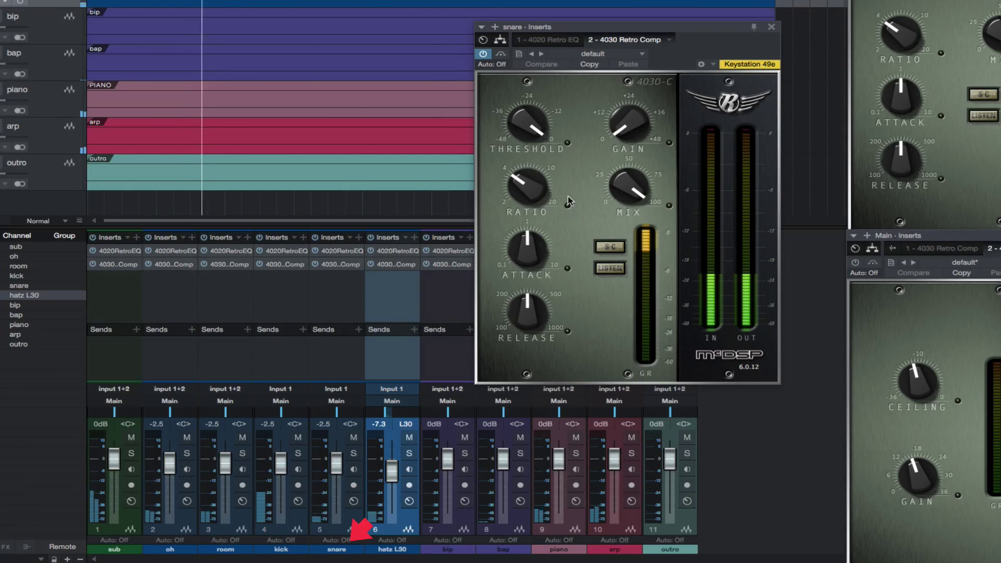
drag(526, 312, 527, 333)
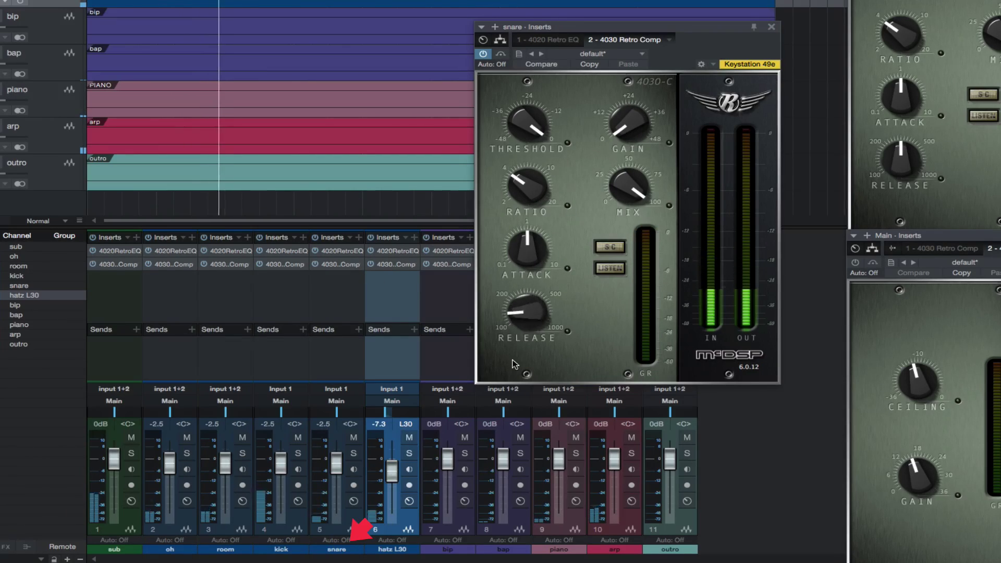
drag(526, 249, 524, 208)
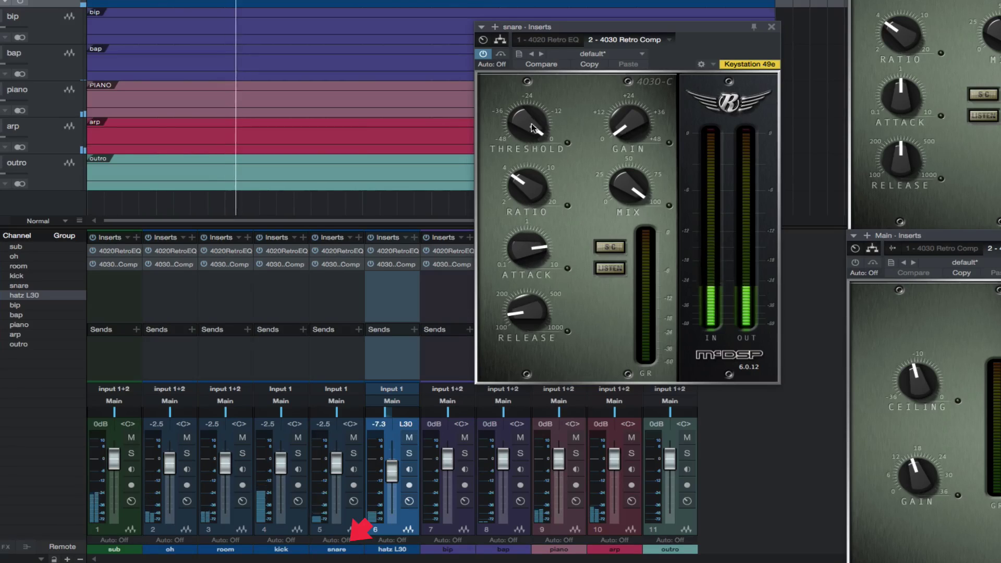
drag(527, 125, 529, 144)
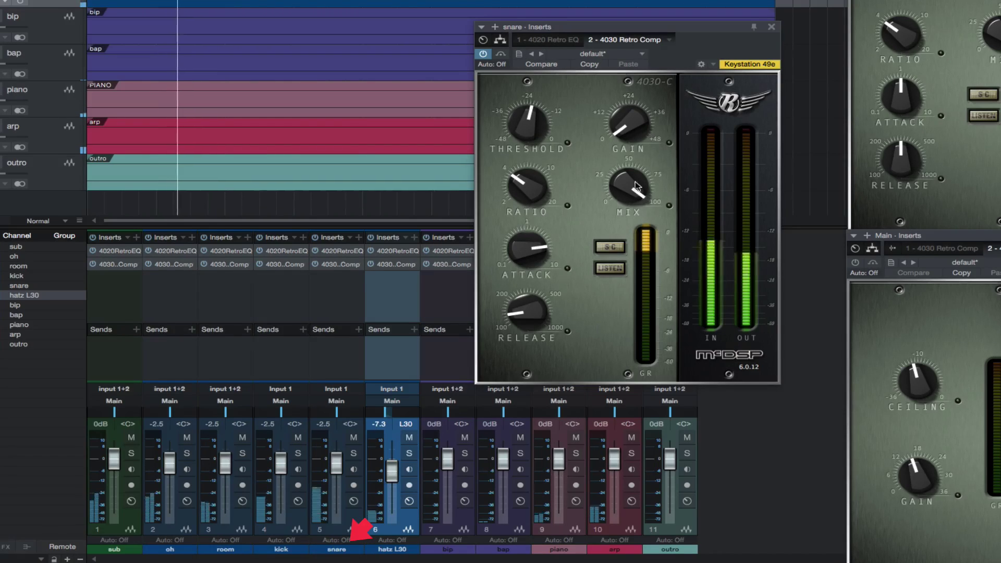
Set the snare compressor's mix to about 50, raise the gain slightly, settle the attack near 1, and close the inserts after a bypass comparison.
drag(625, 185, 625, 214)
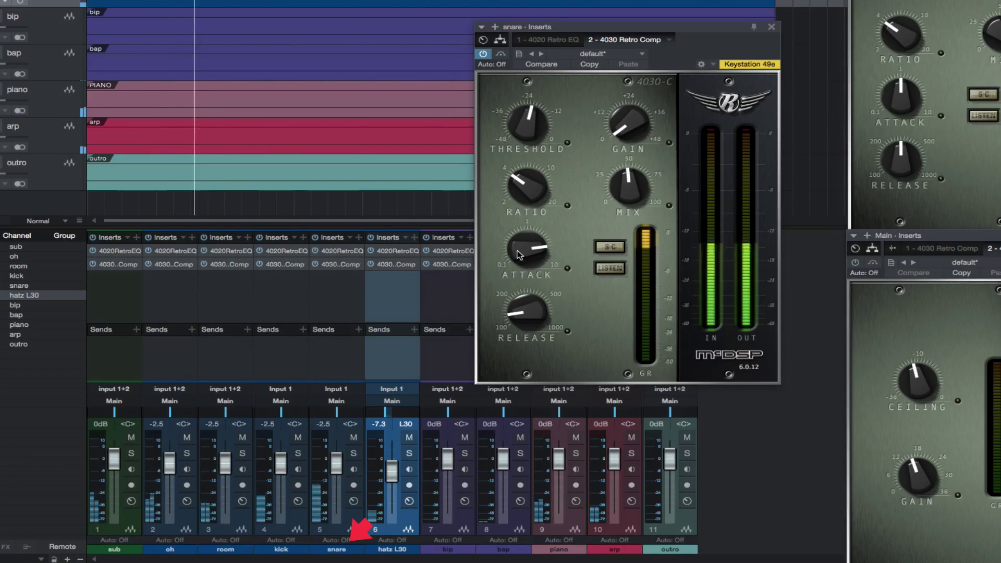
drag(527, 250, 517, 298)
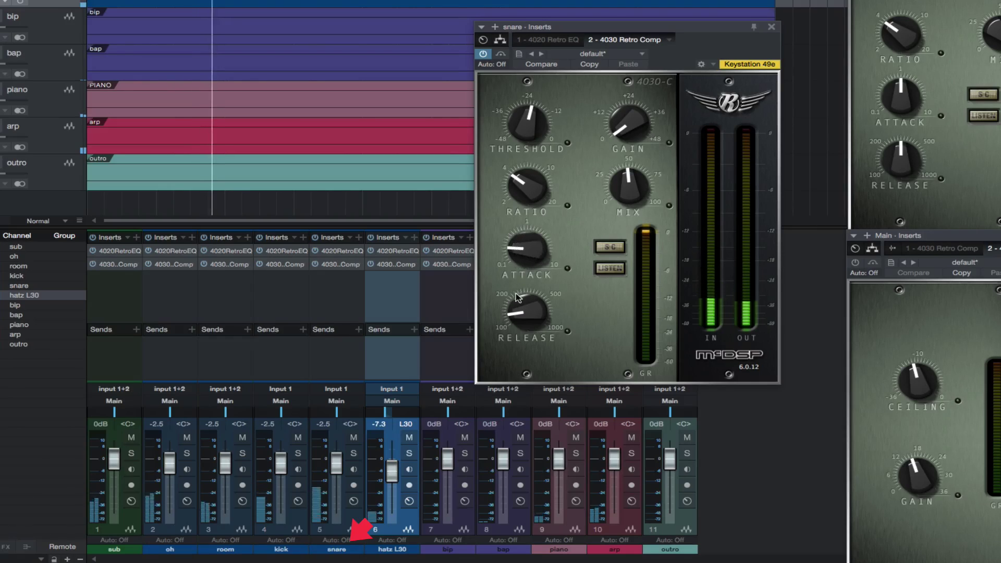
drag(627, 123, 626, 117)
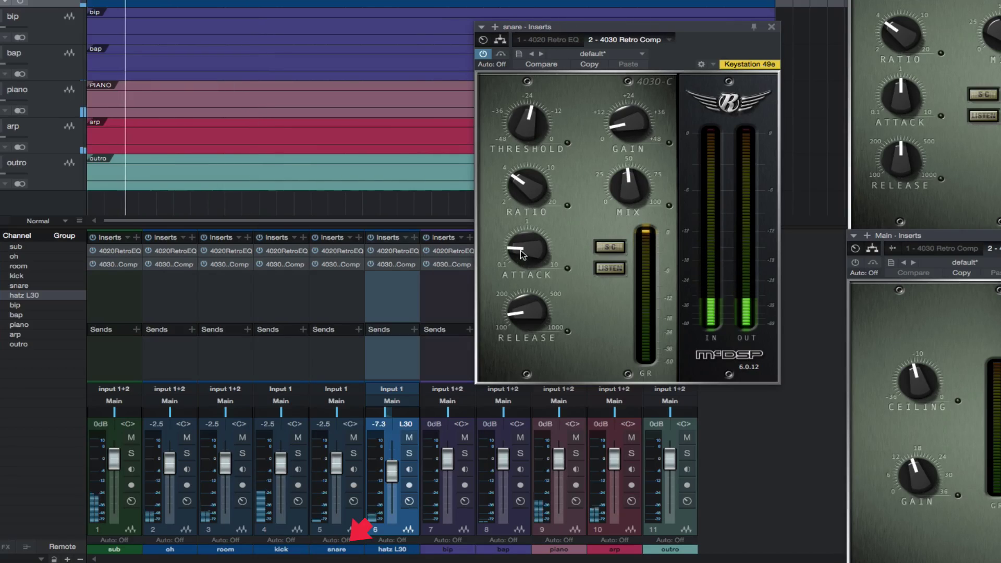
drag(524, 255, 522, 202)
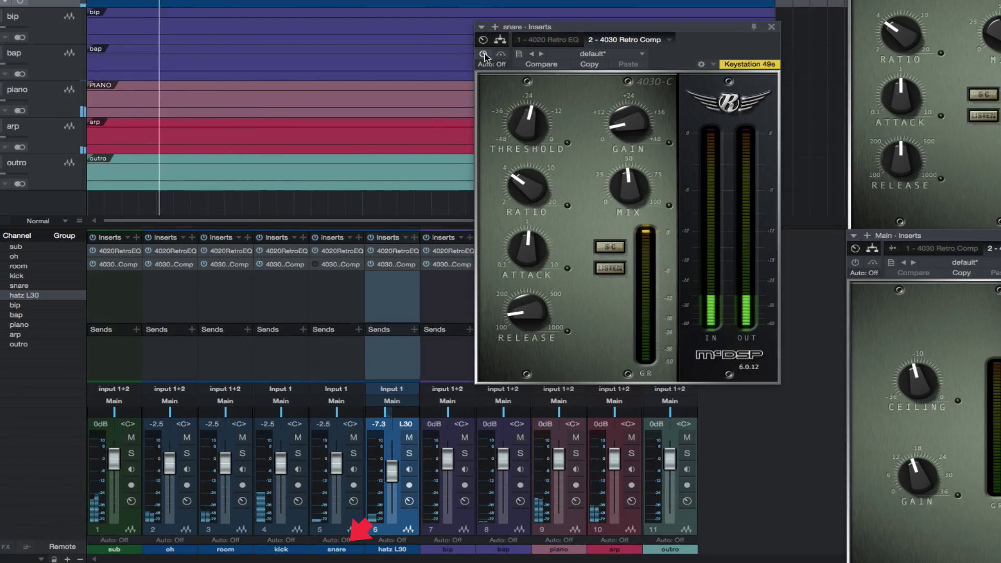
click(771, 27)
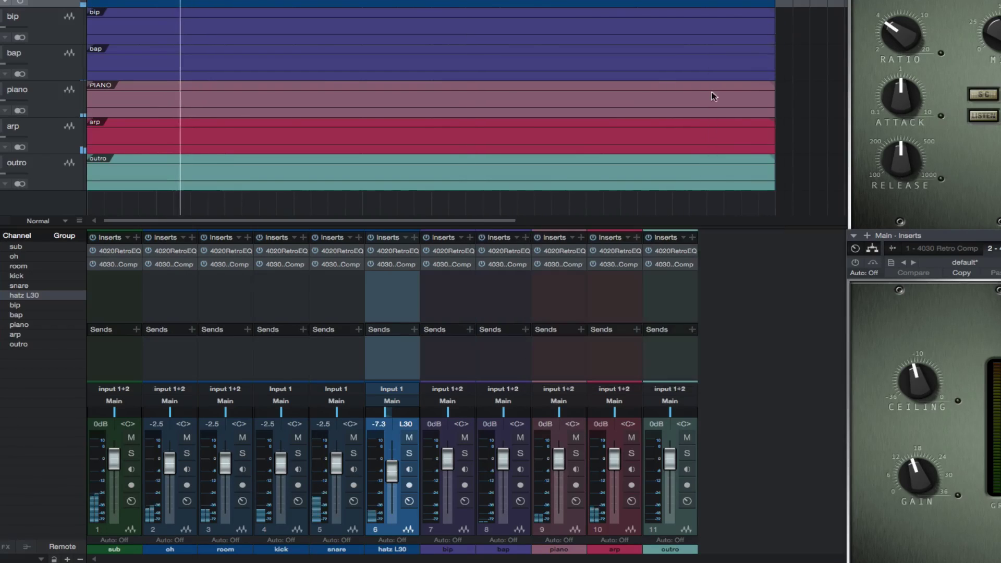
In the oh channel's 4020 Retro EQ, cut the HMF band between 2 and 4 kHz and boost the HF band above 8 kHz.
click(176, 251)
drag(553, 183, 504, 186)
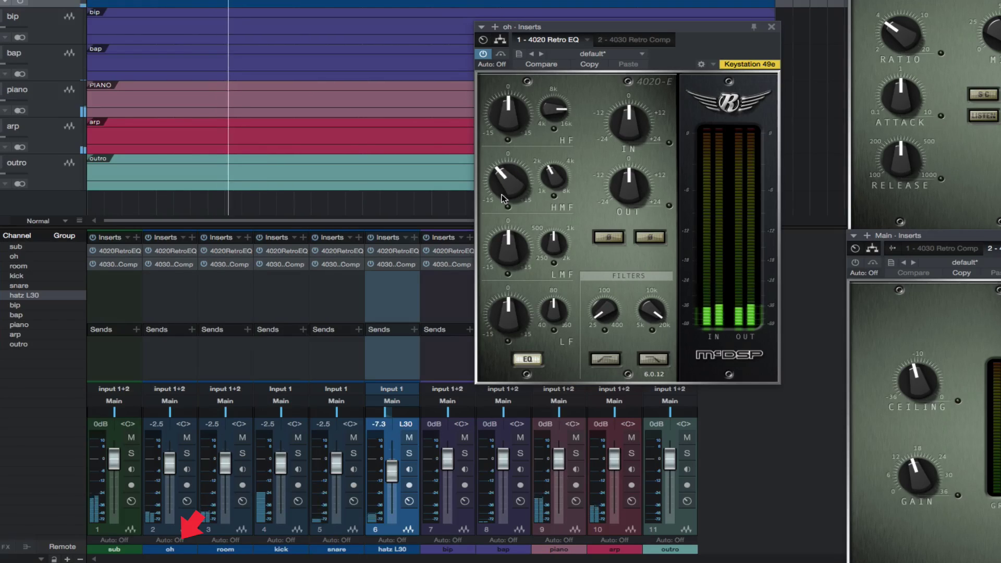
drag(508, 117, 509, 101)
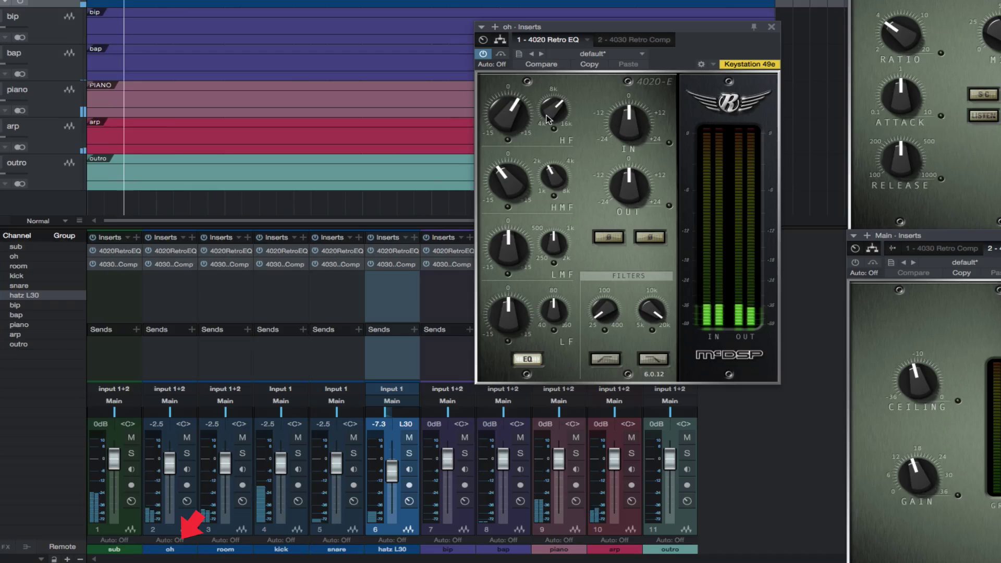
Turn on the oh EQ's low-pass filter between 10 and 20 kHz and high-pass filter near 100 Hz, compare with bypass, and close the inserts.
click(649, 358)
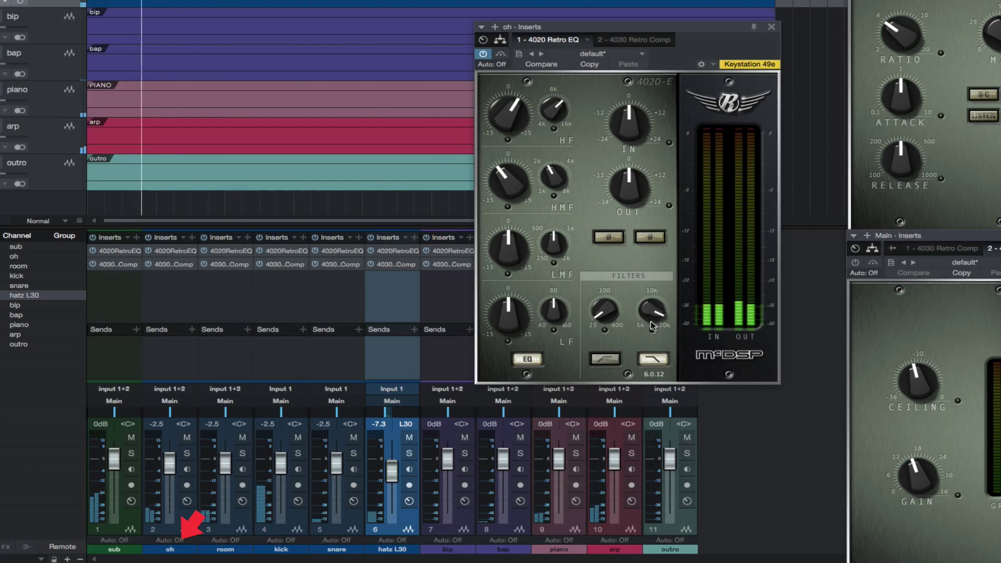
drag(651, 326, 653, 339)
click(603, 359)
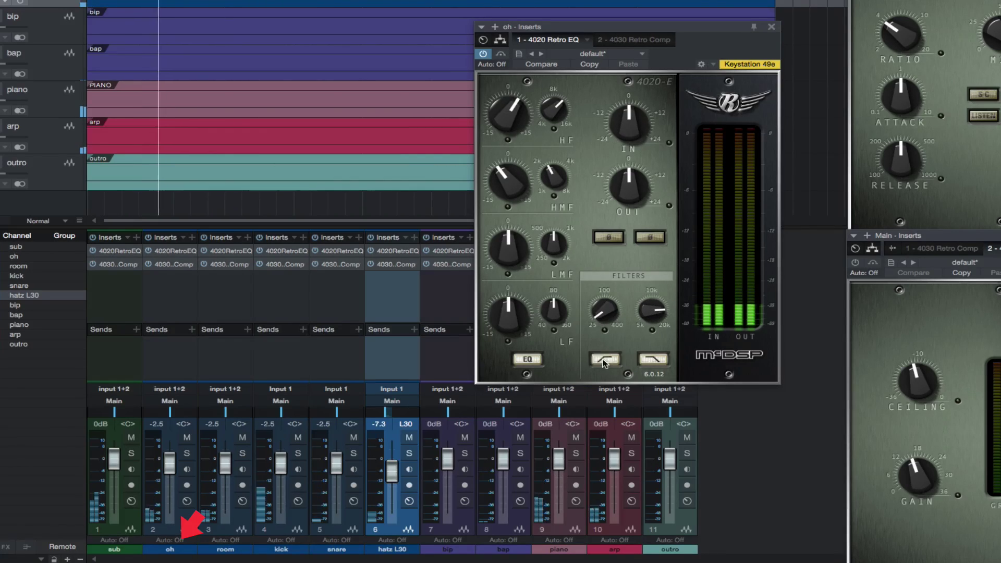
drag(597, 267, 592, 235)
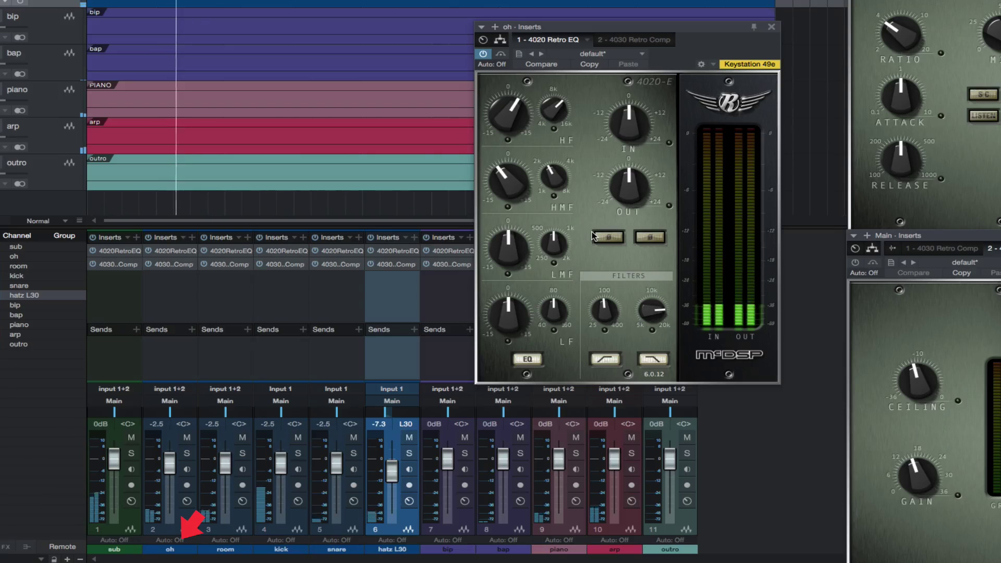
click(482, 54)
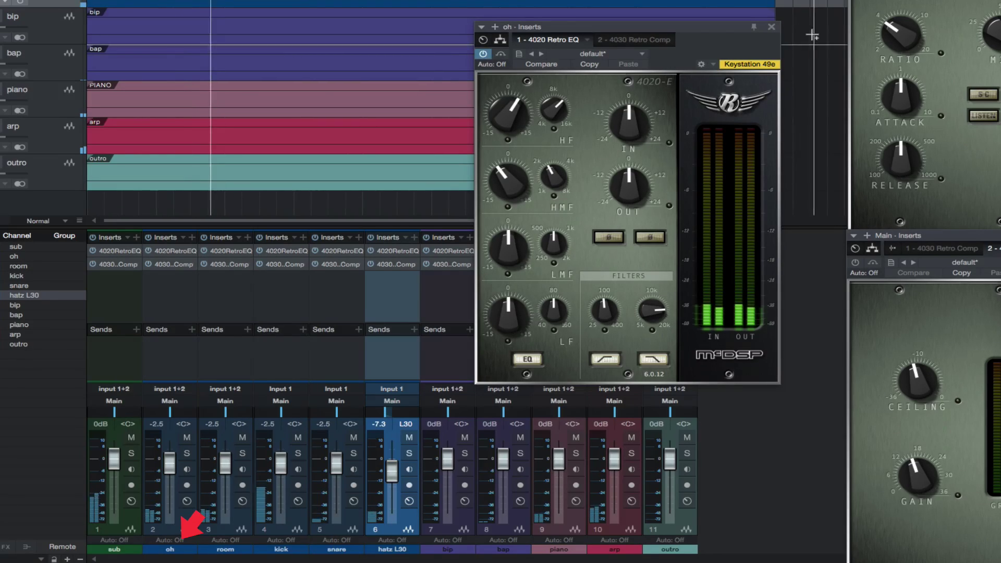
click(497, 240)
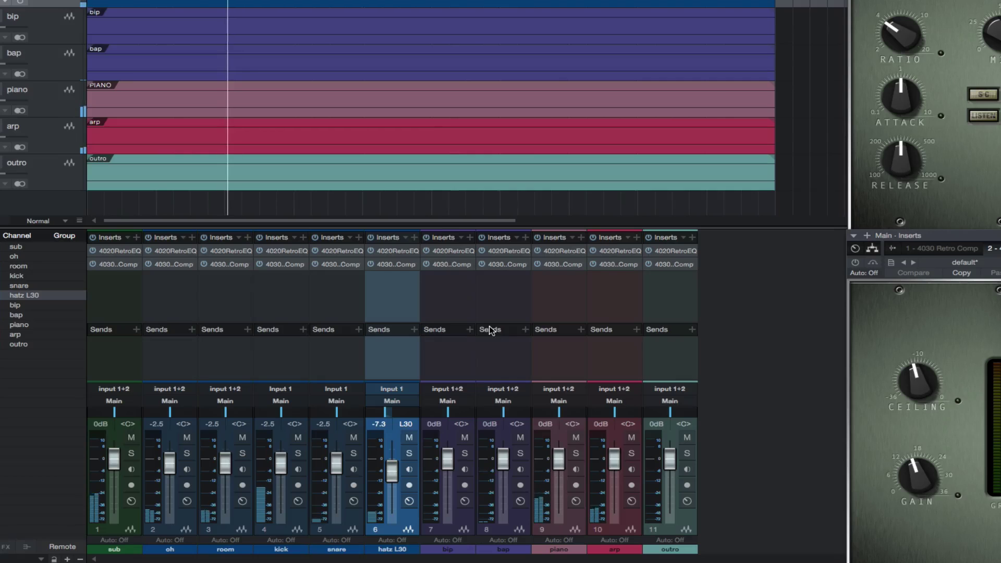
In the arp's 4020 Retro EQ, turn on the high-pass filter at 400 Hz and the low-pass filter slightly above 10 kHz.
click(612, 250)
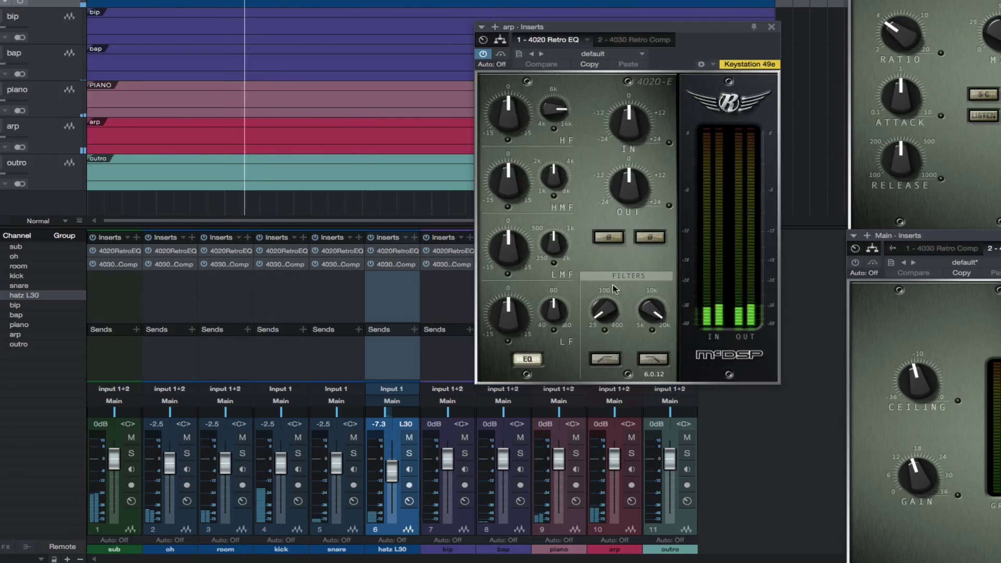
click(604, 359)
click(653, 359)
drag(653, 334, 655, 360)
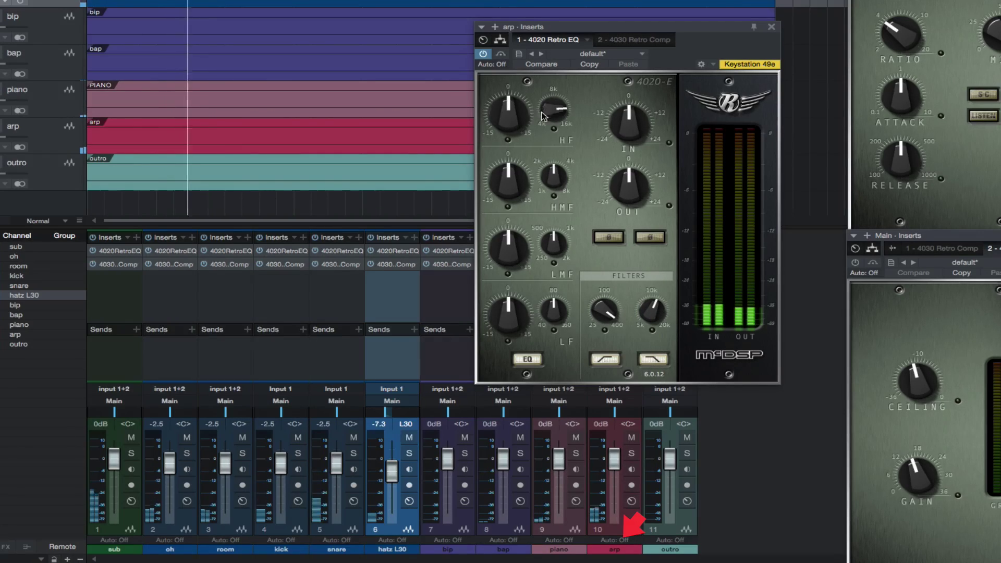
Boost the arp EQ's HF band strongly at about 8 kHz, adjust its HMF band, and lower the arp fader to -2.2 dB.
drag(553, 109, 551, 156)
mouse_move(498, 121)
mouse_down()
mouse_move(498, 92)
mouse_move(500, 141)
mouse_move(498, 124)
mouse_up()
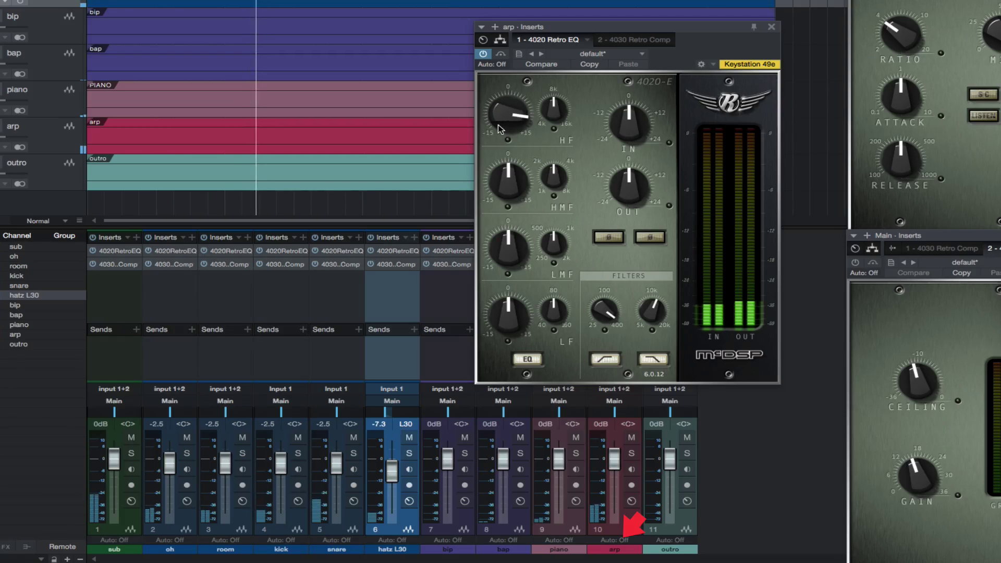
drag(547, 169, 495, 198)
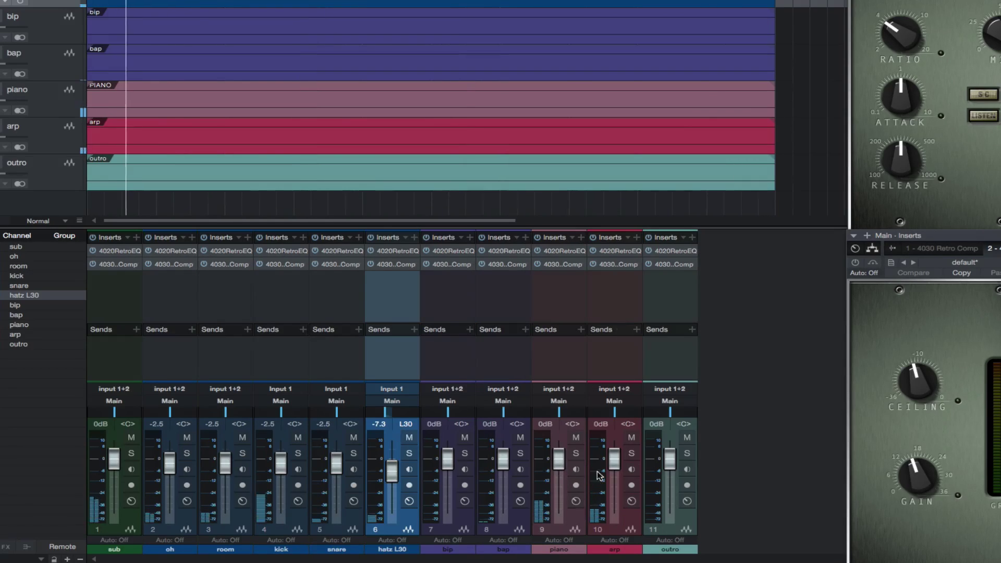
drag(613, 465, 612, 468)
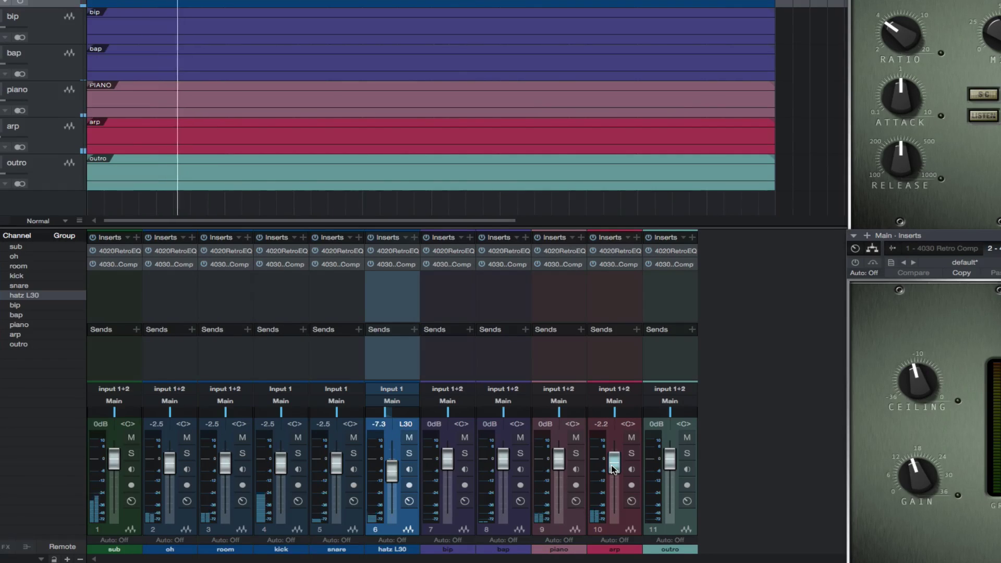
In the piano's 4020 Retro EQ, turn on the high-pass filter at 400 Hz and the low-pass filter at about 10 kHz.
click(568, 251)
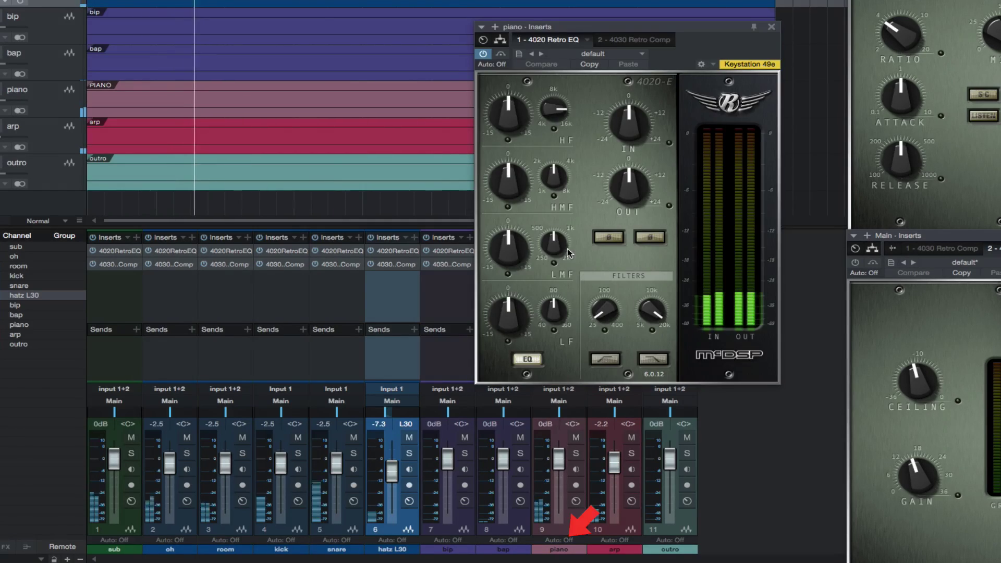
drag(593, 318, 584, 113)
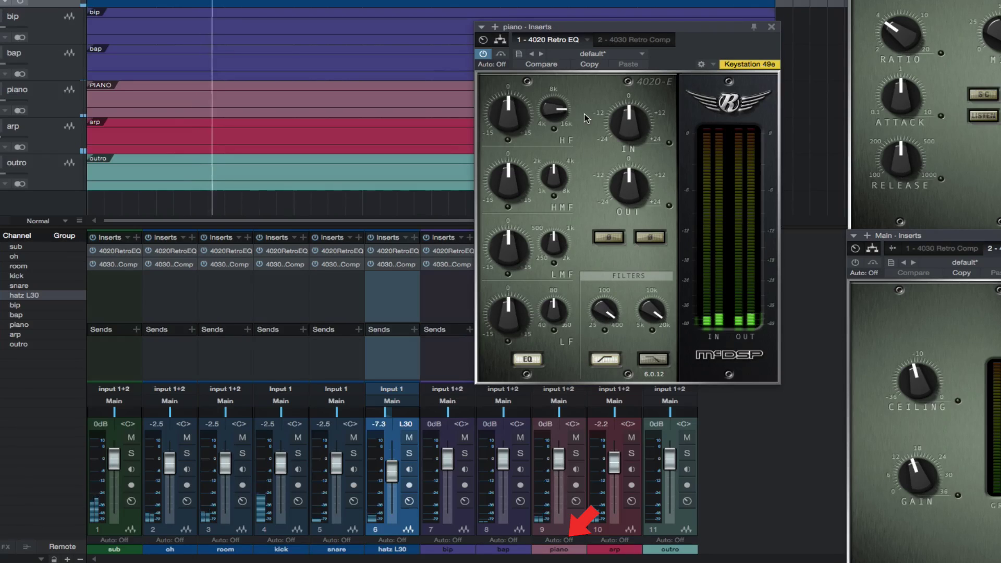
drag(649, 317, 653, 391)
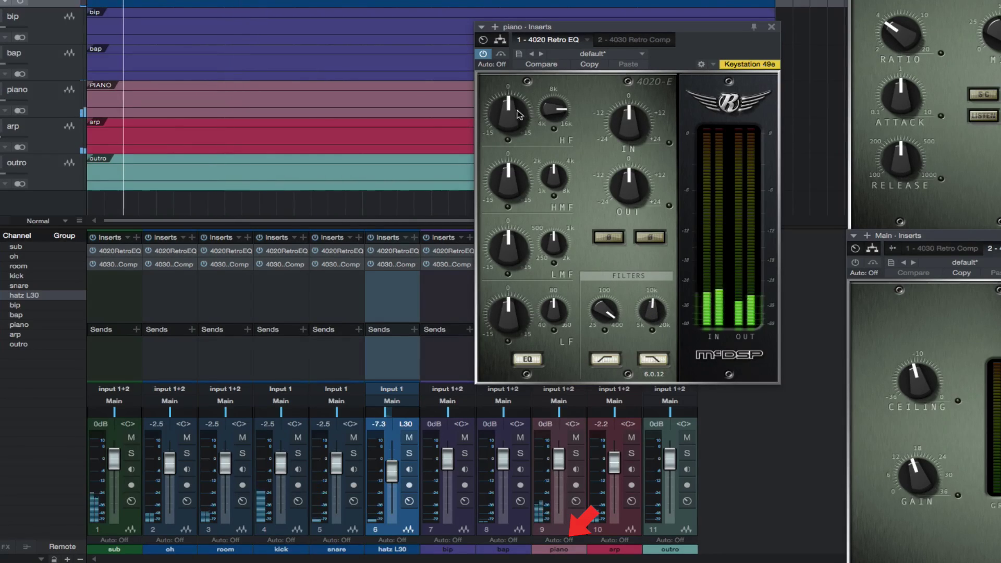
Boost the piano EQ's HF band at 8 kHz and HMF band between 2 and 4 kHz to +15, and raise the low-pass cutoff slightly.
drag(508, 113, 511, 54)
drag(555, 106, 557, 167)
drag(512, 119, 504, 138)
drag(552, 175, 513, 146)
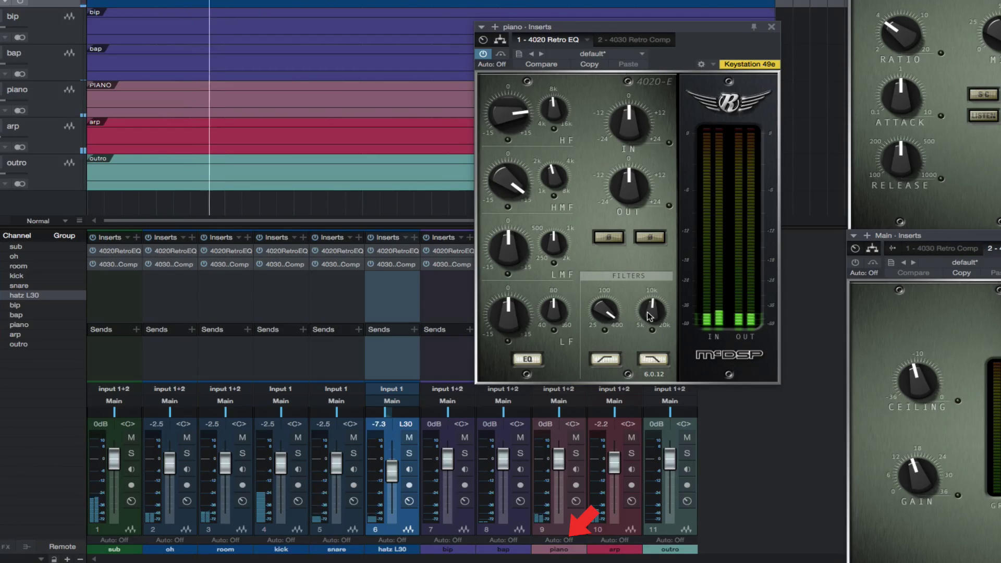
drag(646, 310, 647, 304)
drag(521, 127, 513, 29)
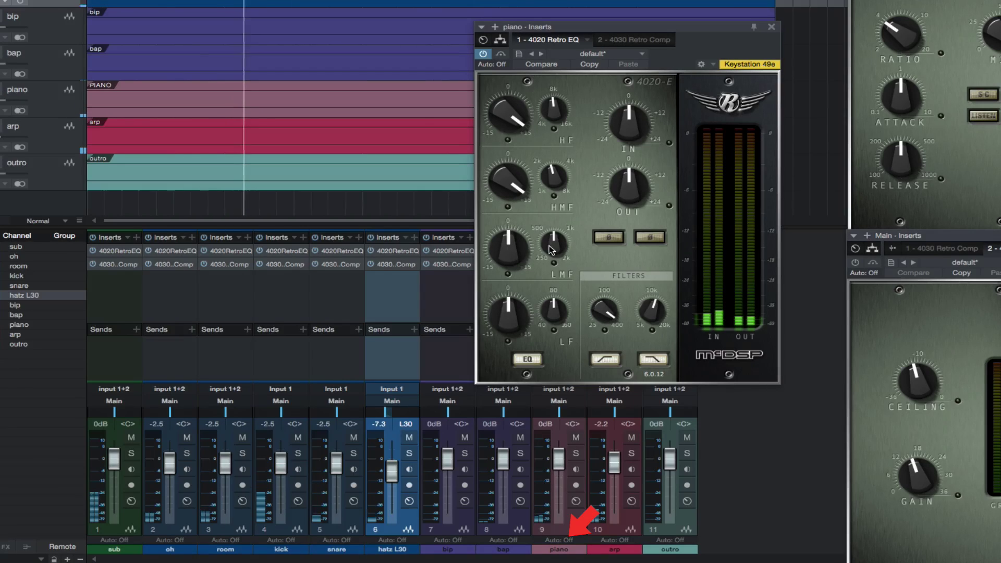
Cut the piano EQ's LMF band just below its middle frequency, raise the output level slightly, and close the piano's inserts.
drag(553, 244, 552, 280)
drag(509, 240, 510, 252)
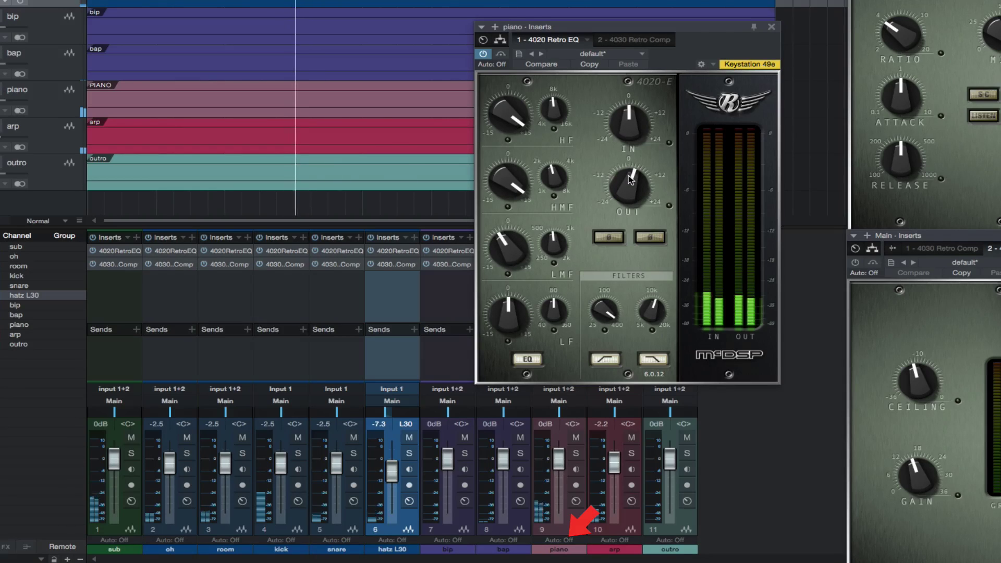
click(769, 28)
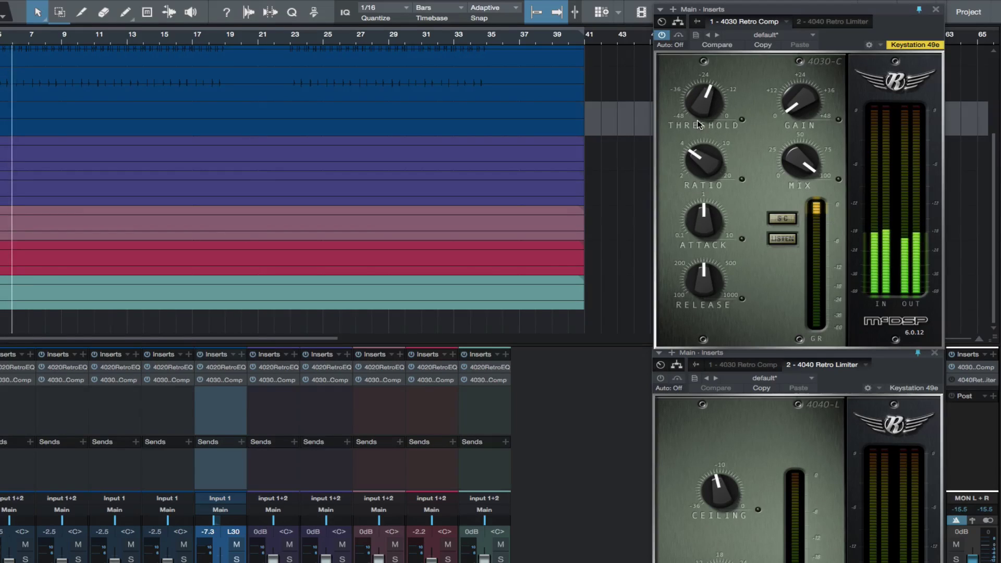
In the Main bus 4030 Retro Comp, set the release to 100, shorten the attack below 1, raise the threshold slightly, and compare with bypass.
drag(697, 274, 703, 322)
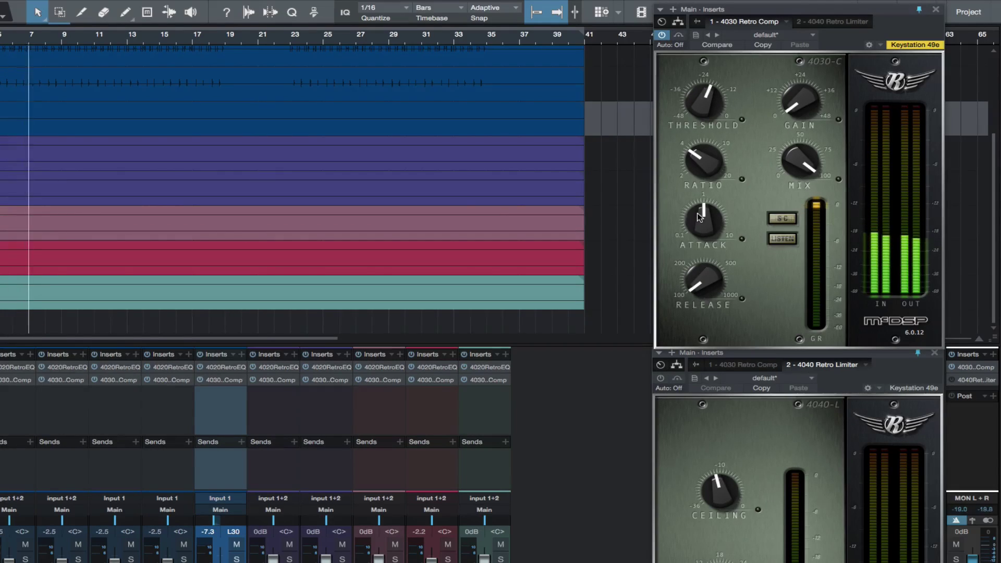
drag(699, 216, 697, 252)
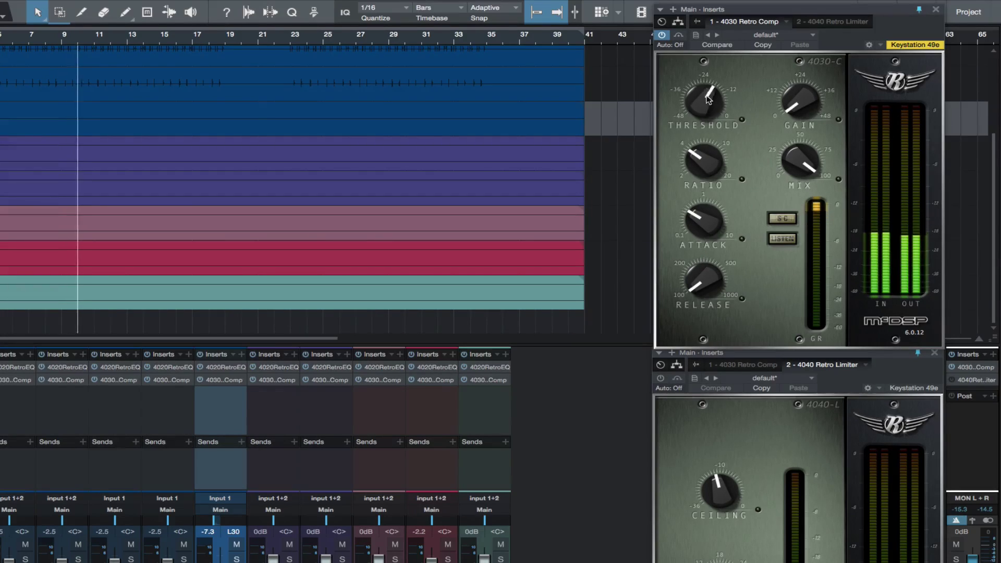
drag(709, 105, 707, 97)
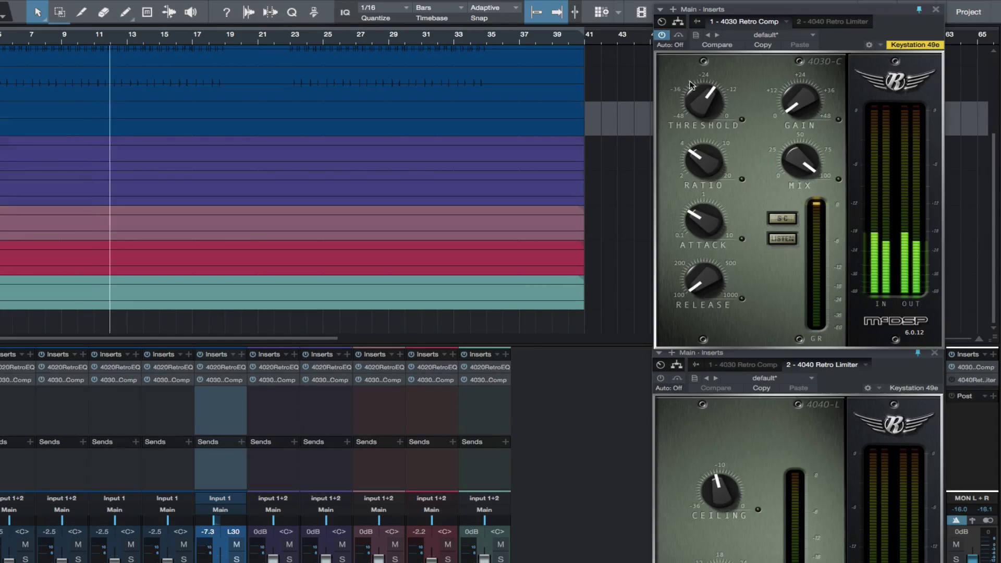
click(662, 35)
click(661, 35)
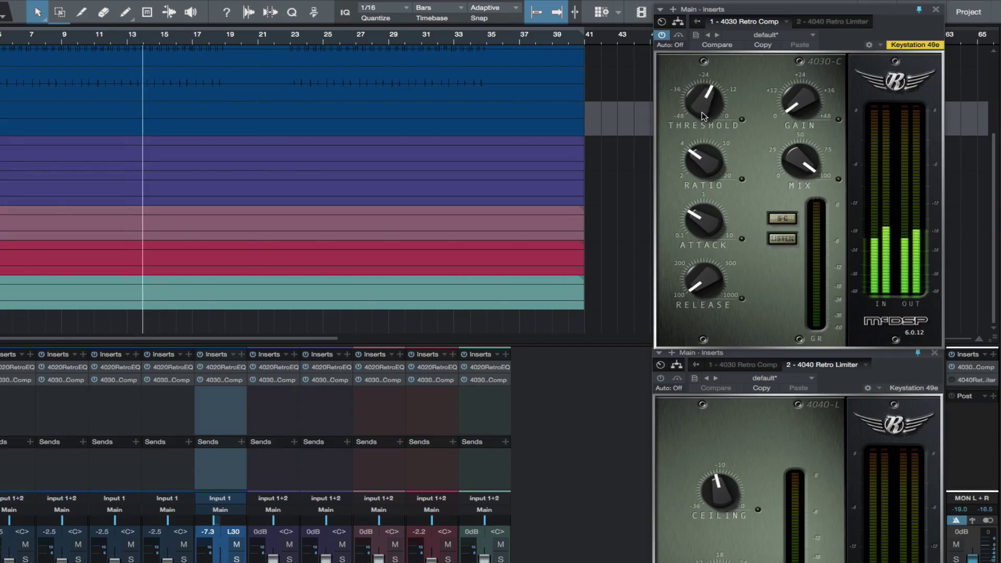
Lower the Main compressor's threshold to about -20, set its mix to 50, and compare the sound with the compressor bypassed.
drag(704, 116, 702, 118)
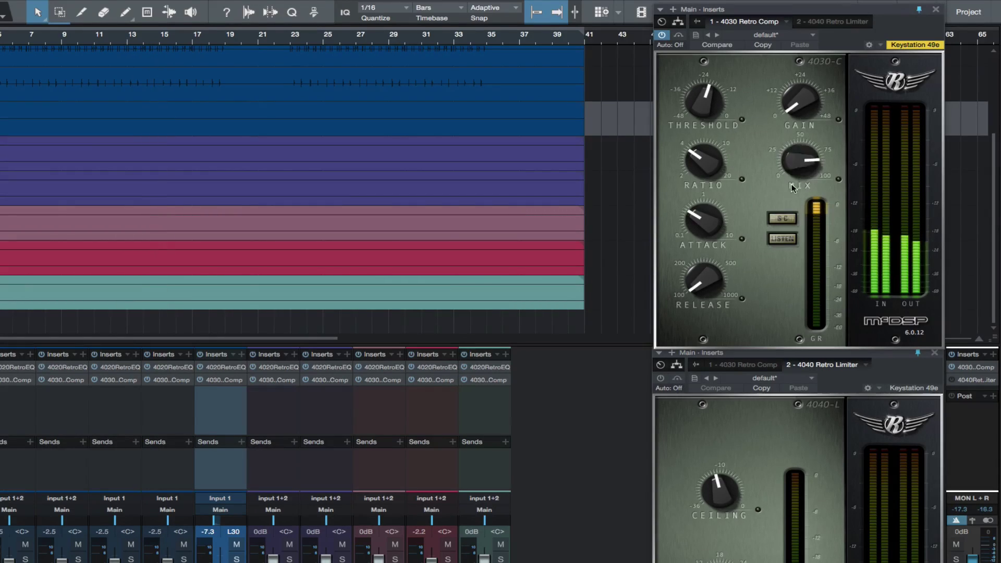
click(662, 36)
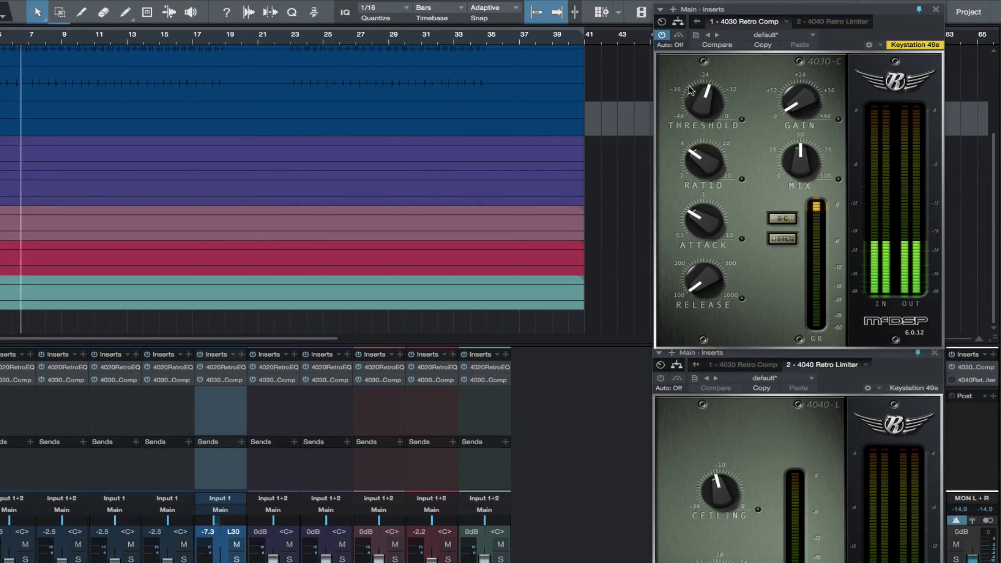
click(662, 35)
click(662, 35)
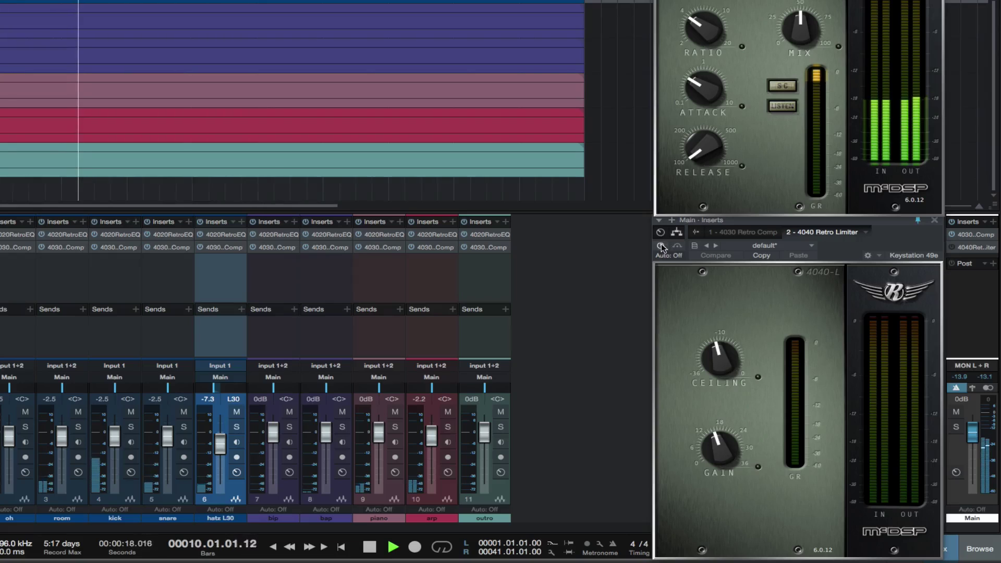
Enable the Main bus 4040 Retro Limiter, lower its ceiling below -10, and raise its gain slightly to about 18.
click(660, 246)
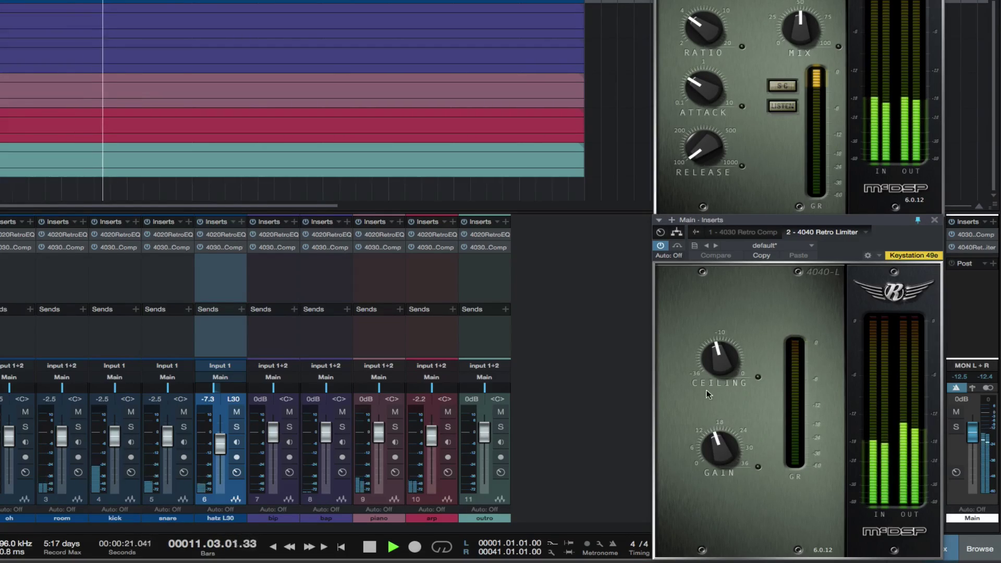
drag(711, 357, 709, 364)
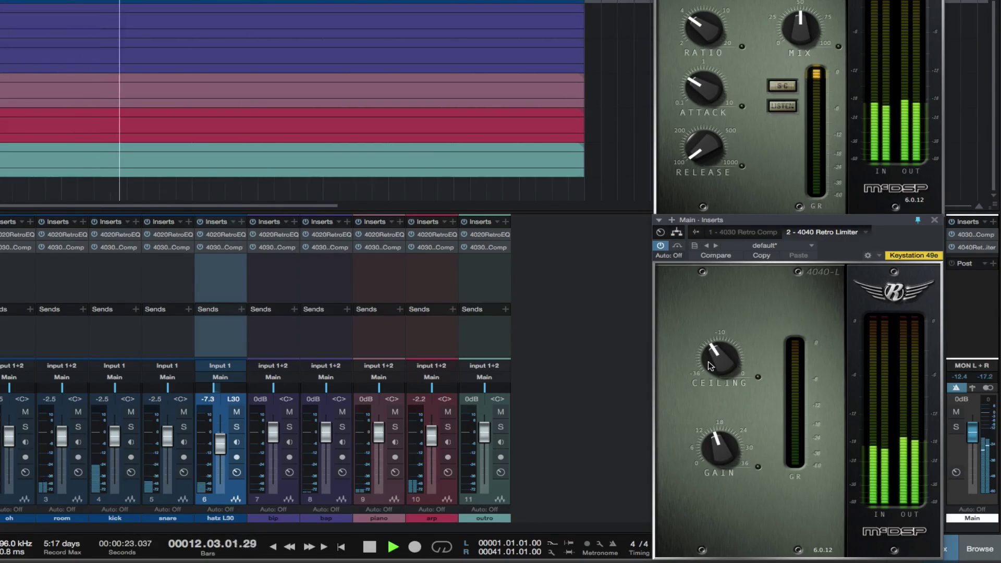
drag(721, 436, 721, 433)
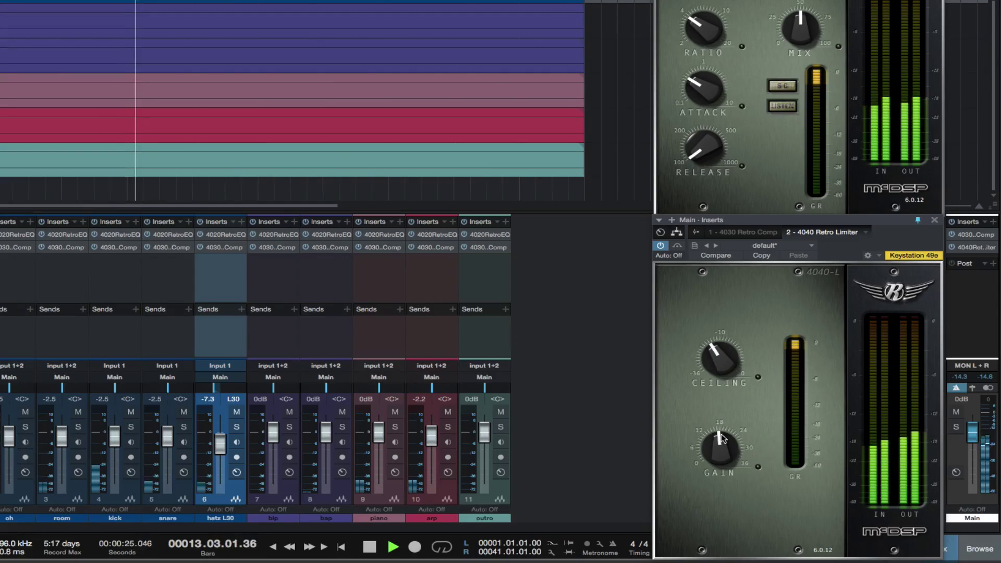
drag(709, 353, 708, 356)
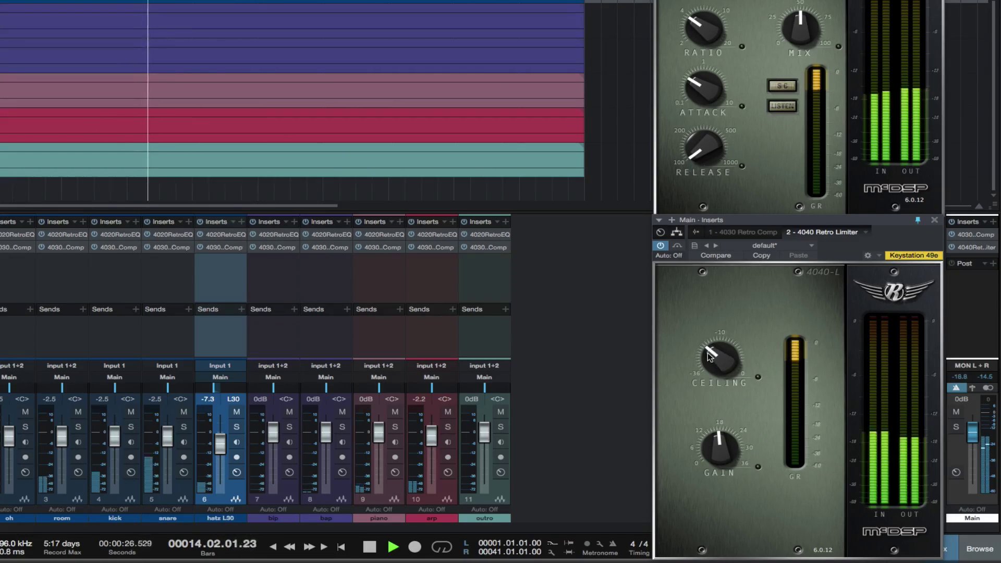
Compare the Main bus sound with the 4040 Retro Limiter bypassed and re-enabled, restarting playback from bar 3.
click(660, 245)
key(space)
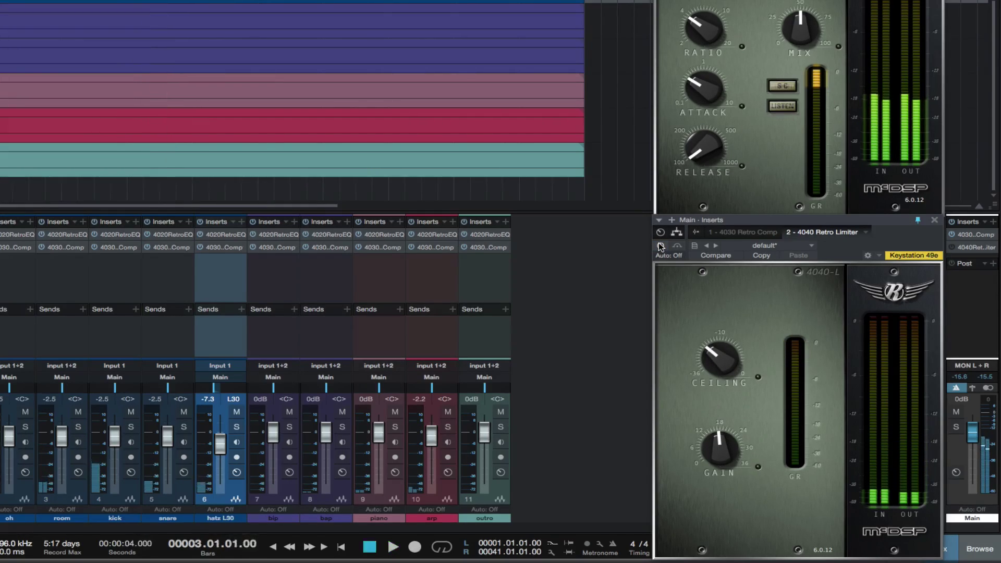
click(660, 246)
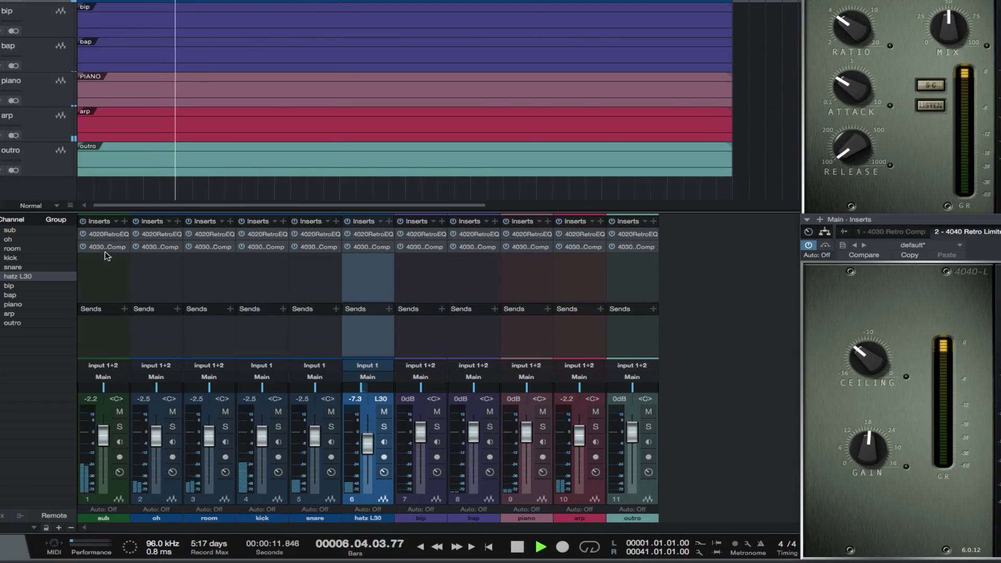
On the sub channel, reduce the 4020 Retro EQ's LF boost slightly, lower the fader to -4.0 dB, and switch the channel to mono.
click(109, 234)
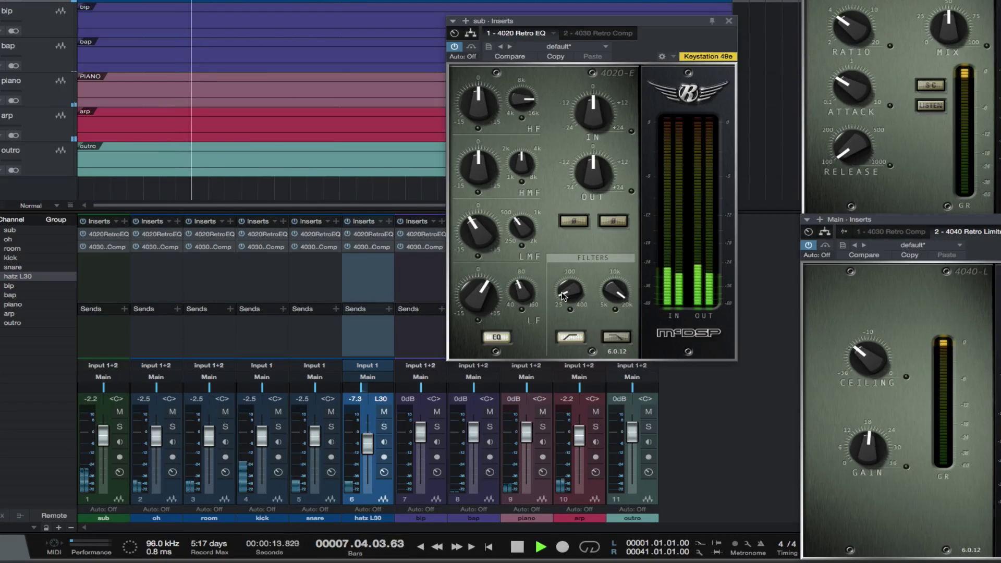
drag(482, 293, 483, 297)
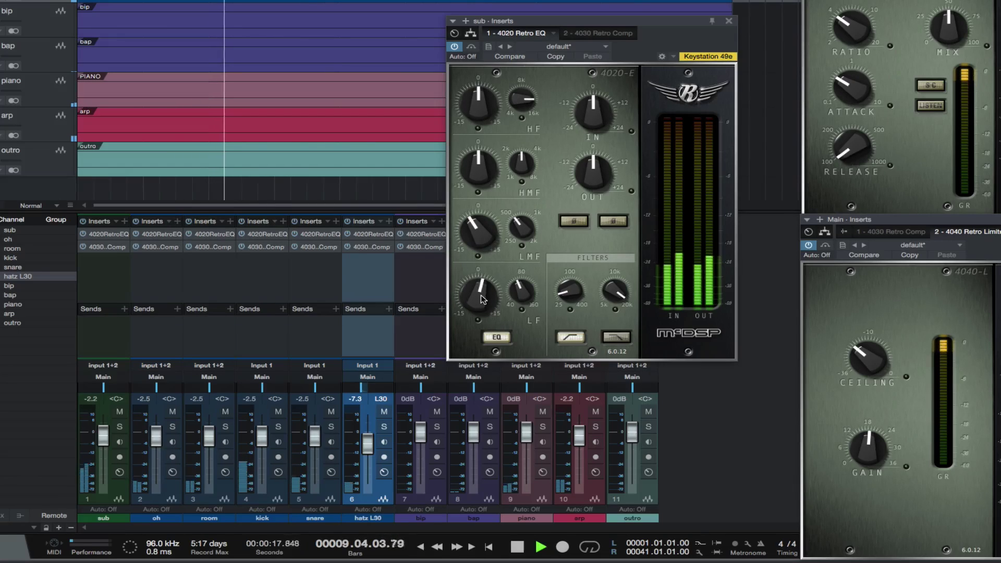
drag(102, 440, 102, 444)
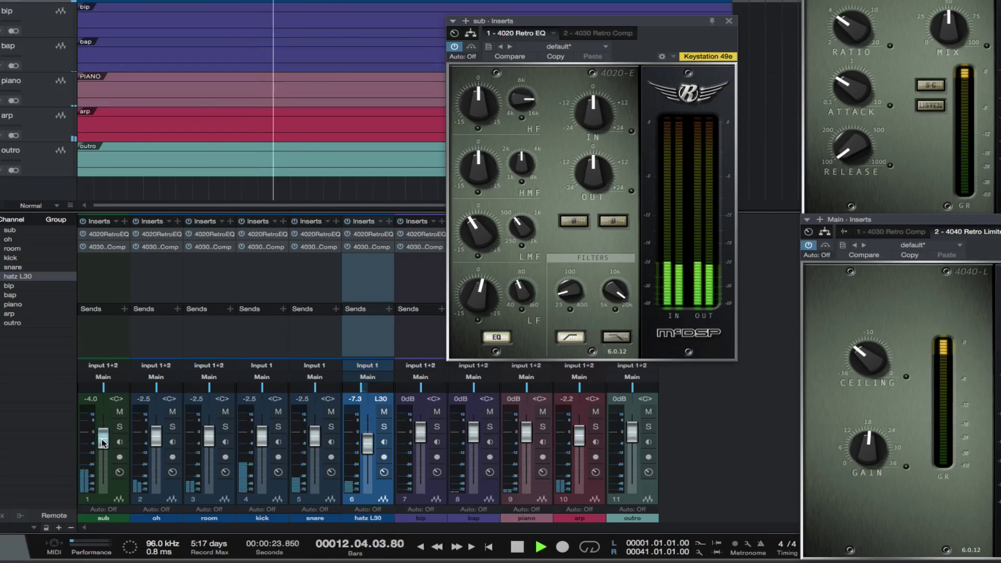
click(119, 442)
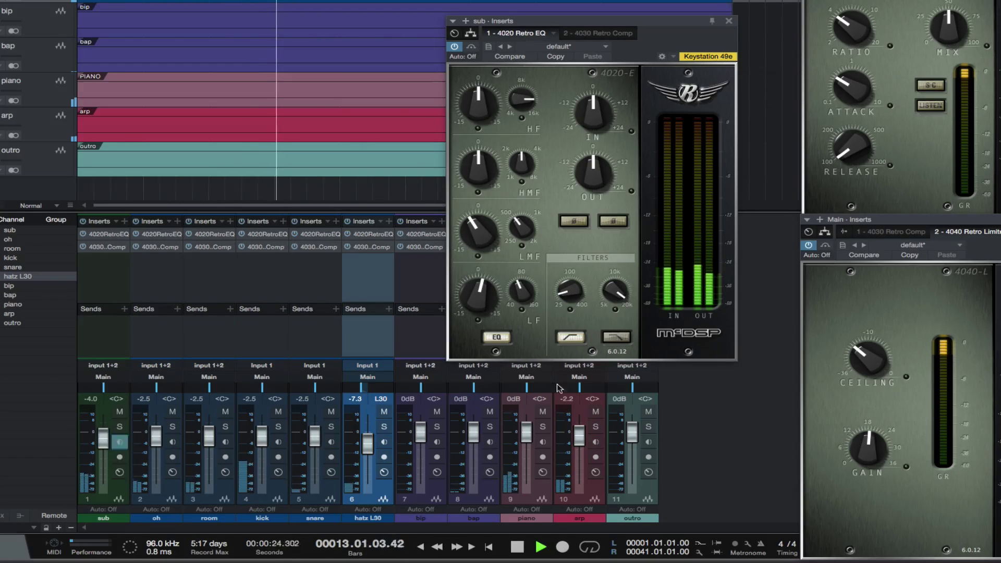
click(728, 21)
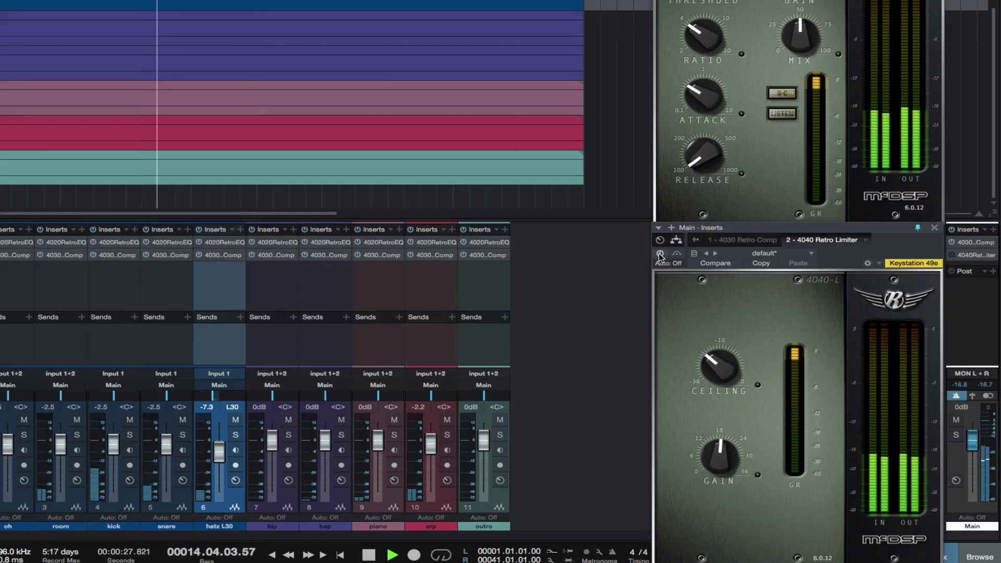